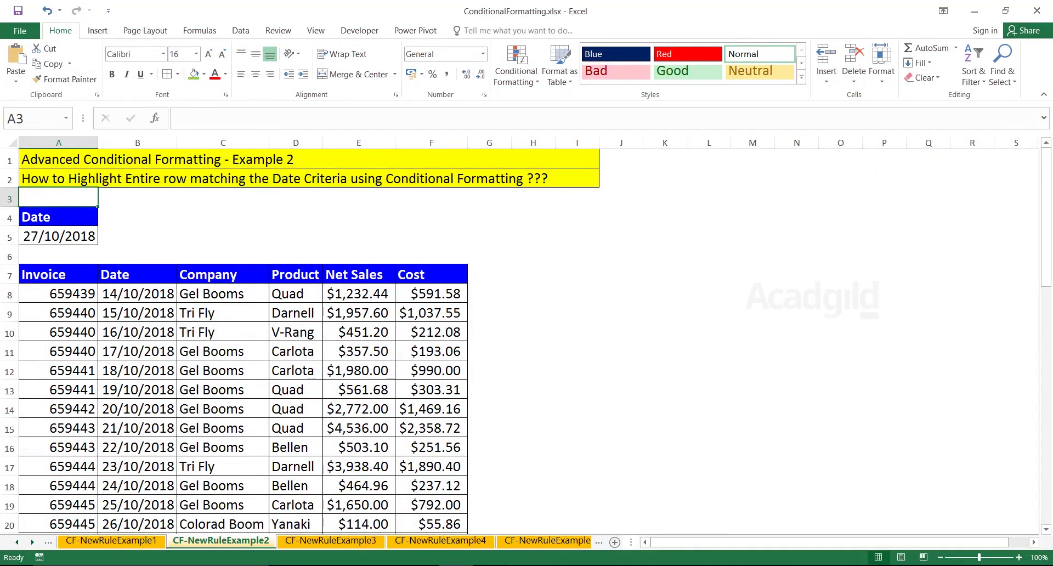
- Review the sheet title, description, A7:F7 invoice table headers and the criterion date in A5
click(164, 159)
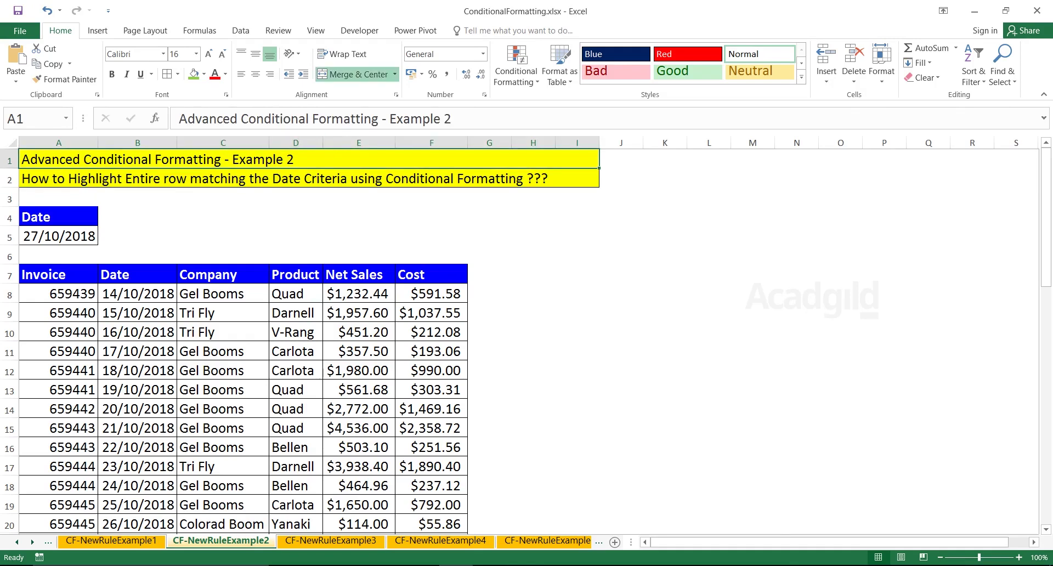
click(58, 199)
click(307, 178)
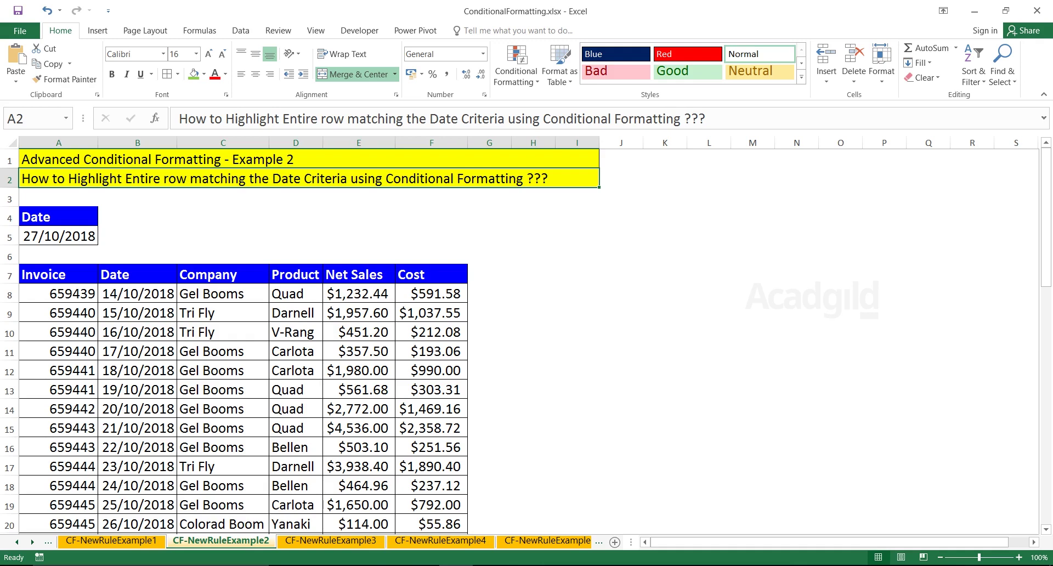
drag(59, 274, 432, 485)
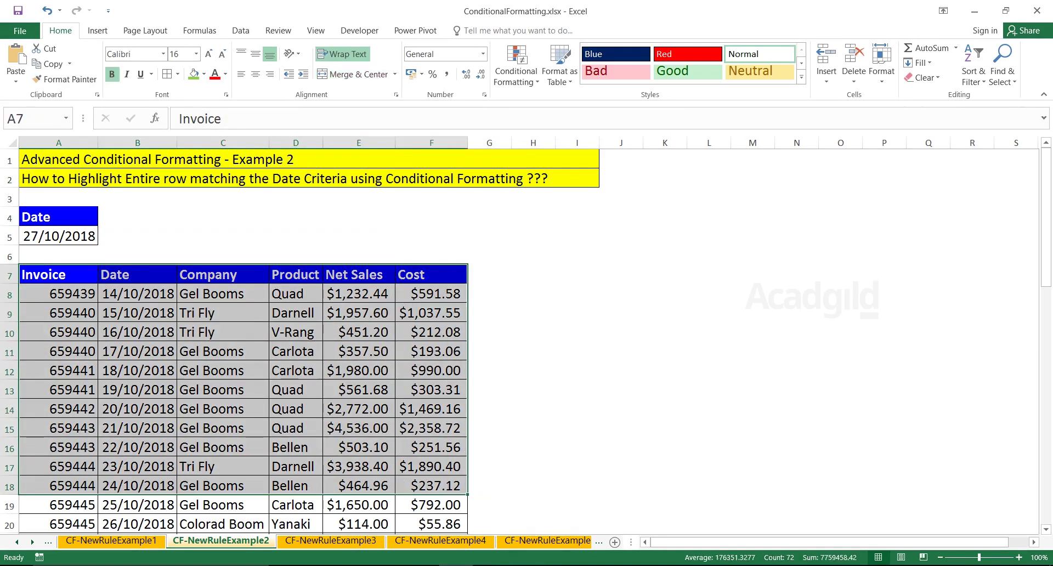
click(137, 275)
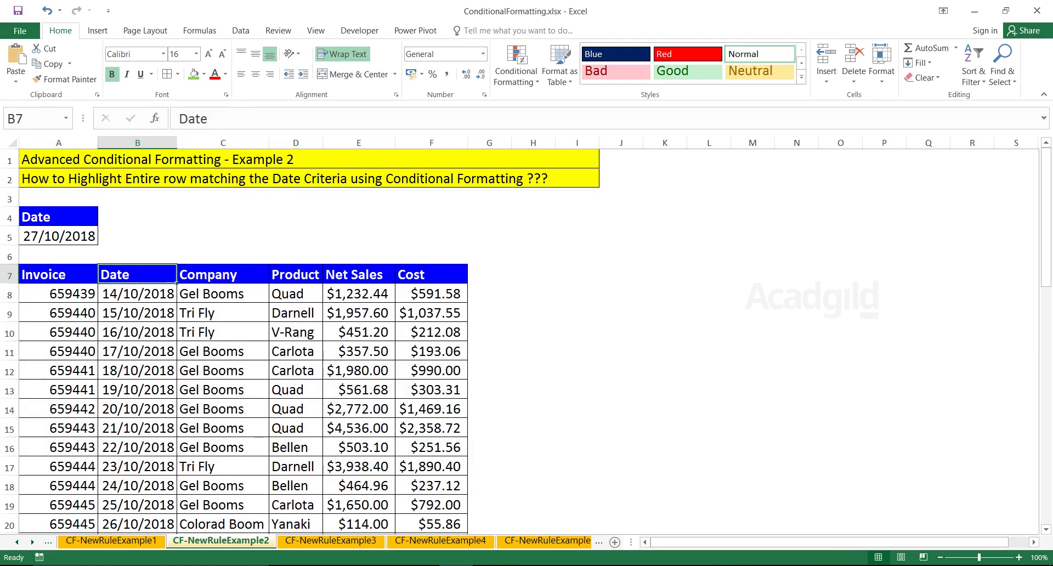
click(223, 274)
click(296, 274)
click(358, 274)
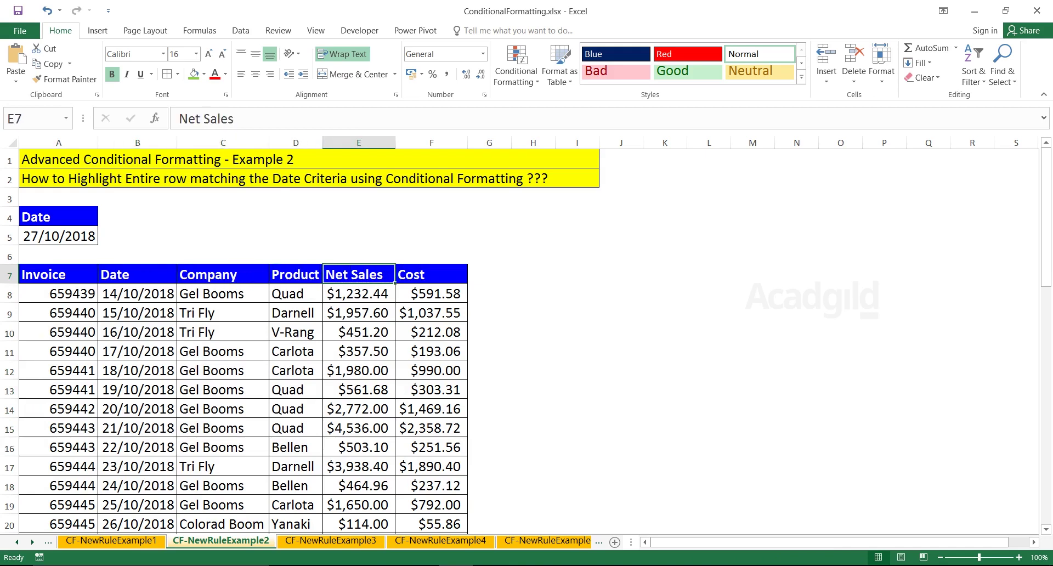
click(431, 274)
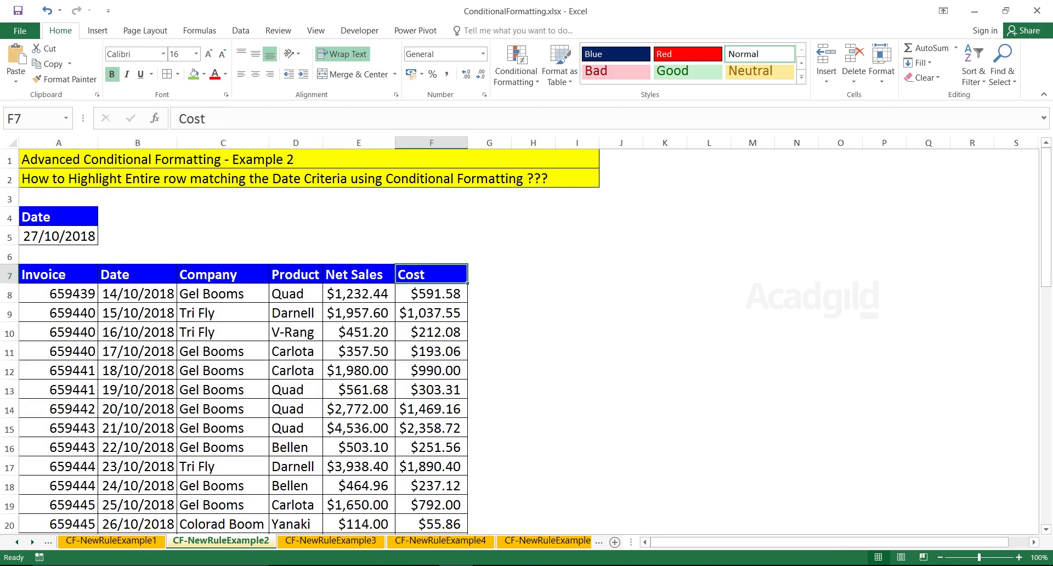
click(59, 235)
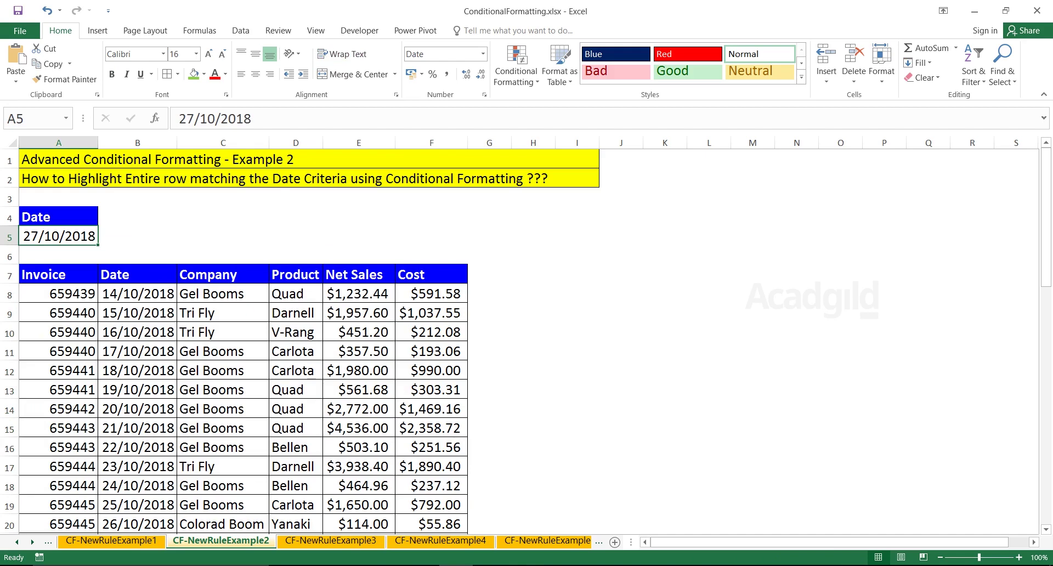
- Scan the invoice rows and find row 21, dated 27/10/2018, matching the A5 date
drag(58, 390, 431, 390)
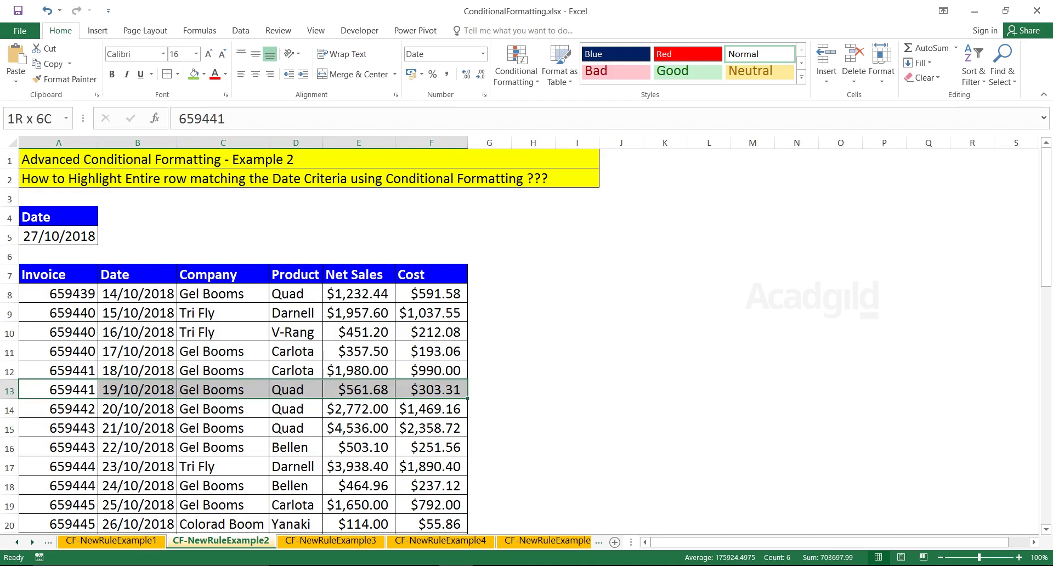
drag(58, 428, 432, 408)
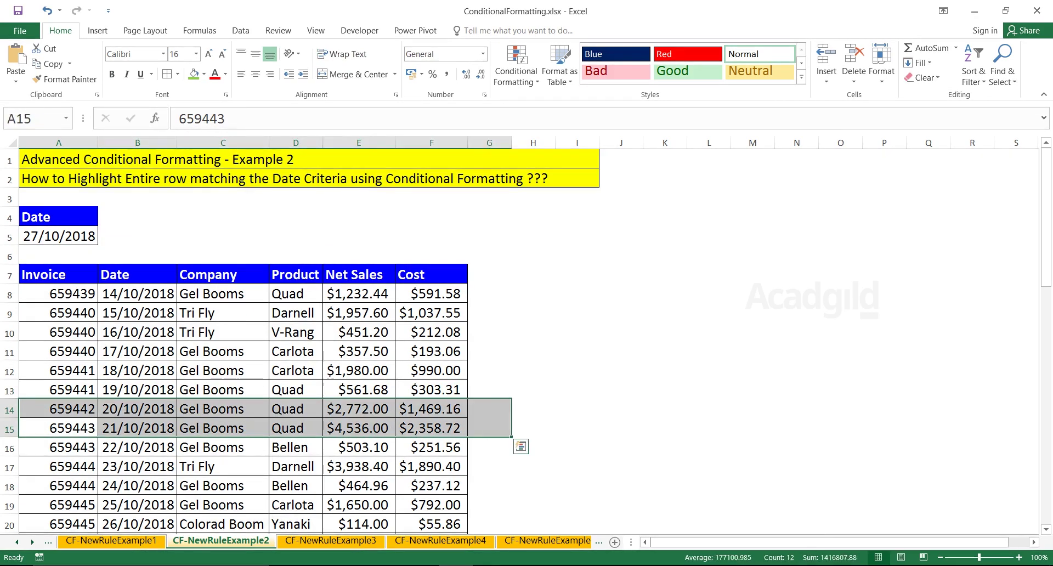
click(137, 447)
click(58, 370)
click(58, 236)
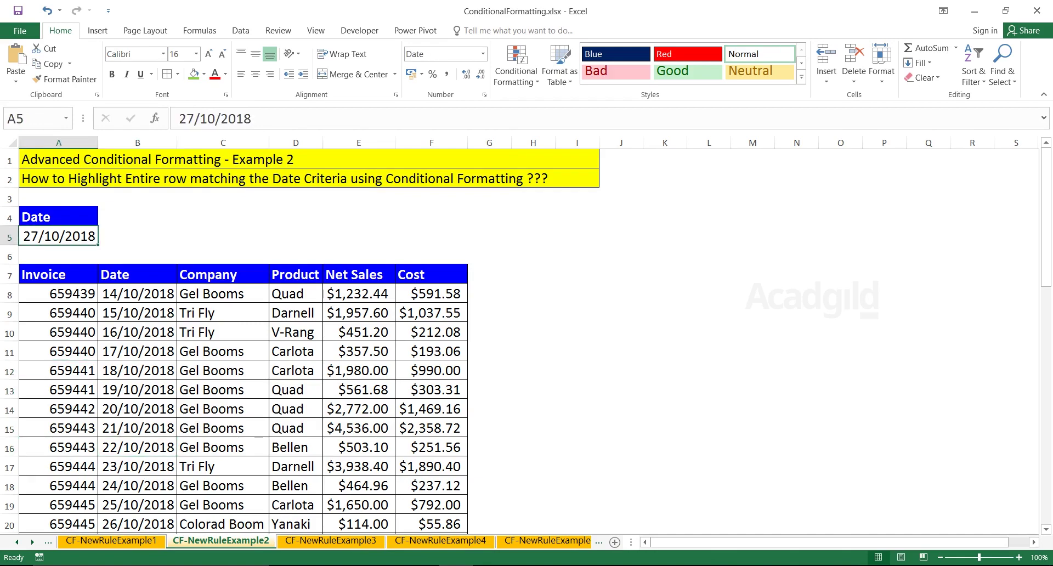
click(137, 447)
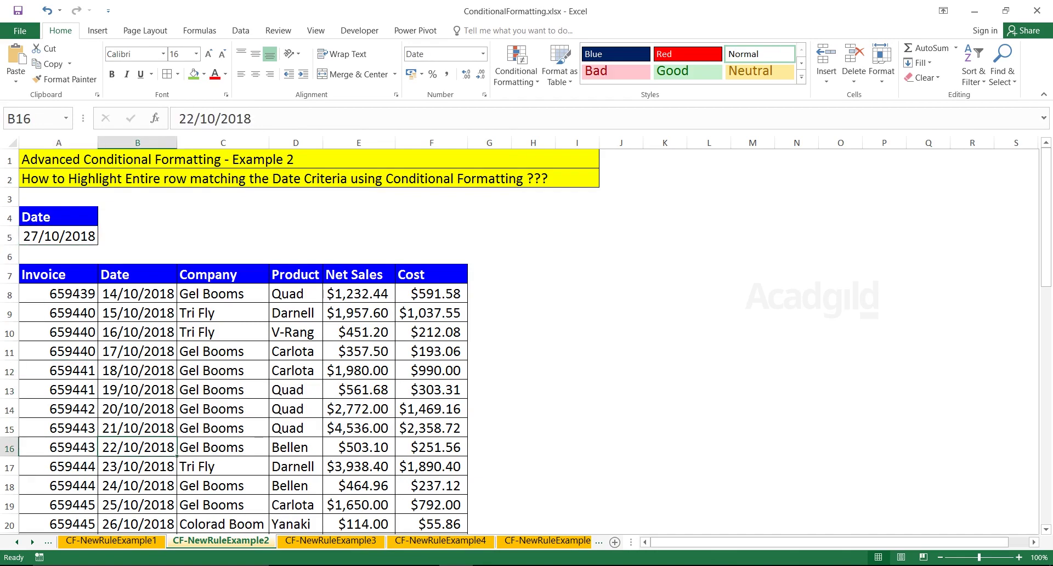
key(Down)
key(Down)
key(Down)
key(Down)
key(Down)
key(Down)
key(Down)
key(Down)
key(Down)
key(Down)
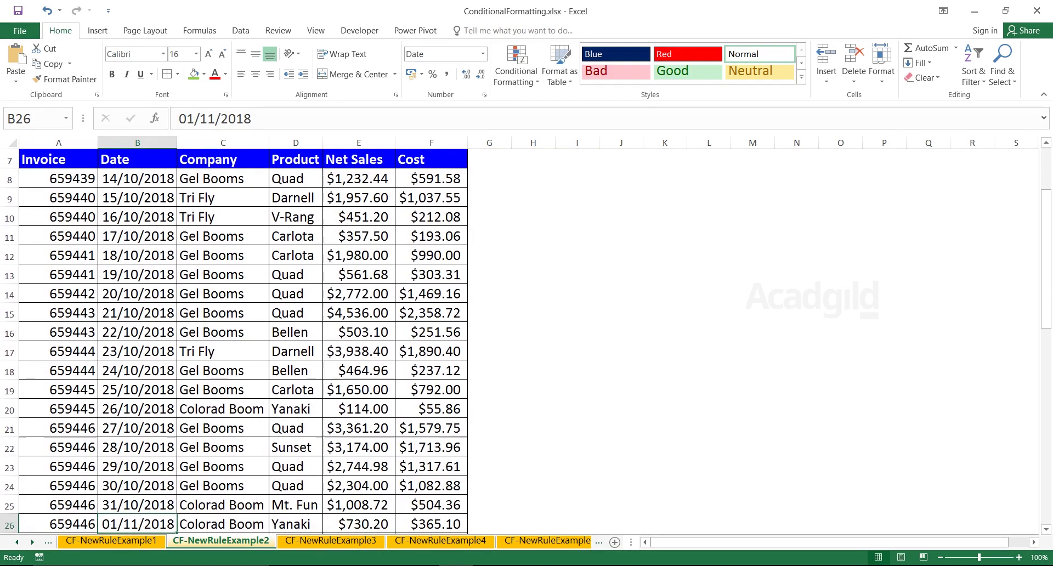
drag(58, 427, 431, 428)
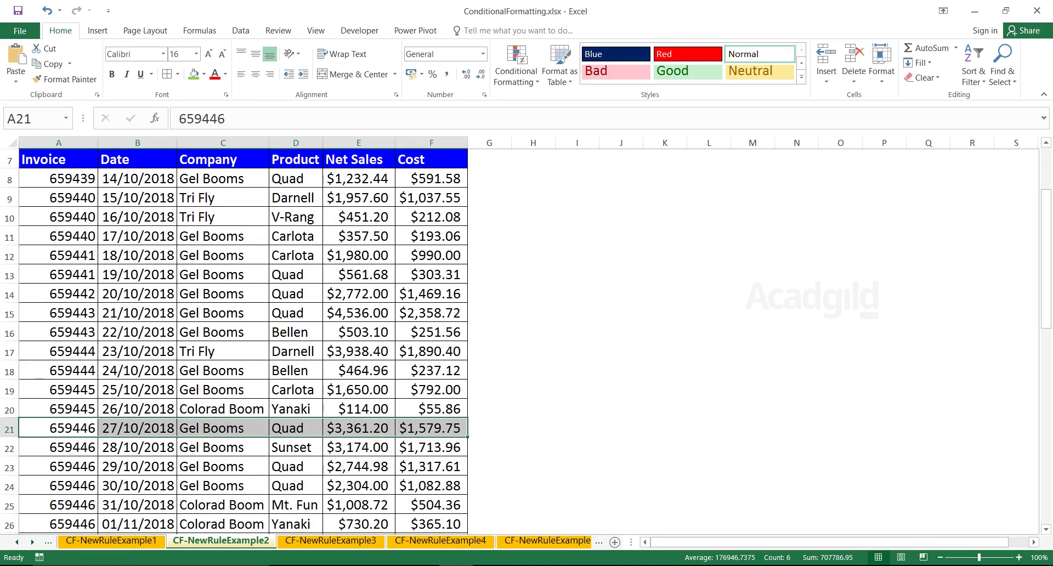
drag(58, 428, 432, 428)
click(222, 293)
key(Up)
key(Up)
key(Up)
key(Up)
key(Up)
key(Up)
key(Up)
key(Up)
key(Up)
key(Up)
key(Up)
key(Up)
key(Up)
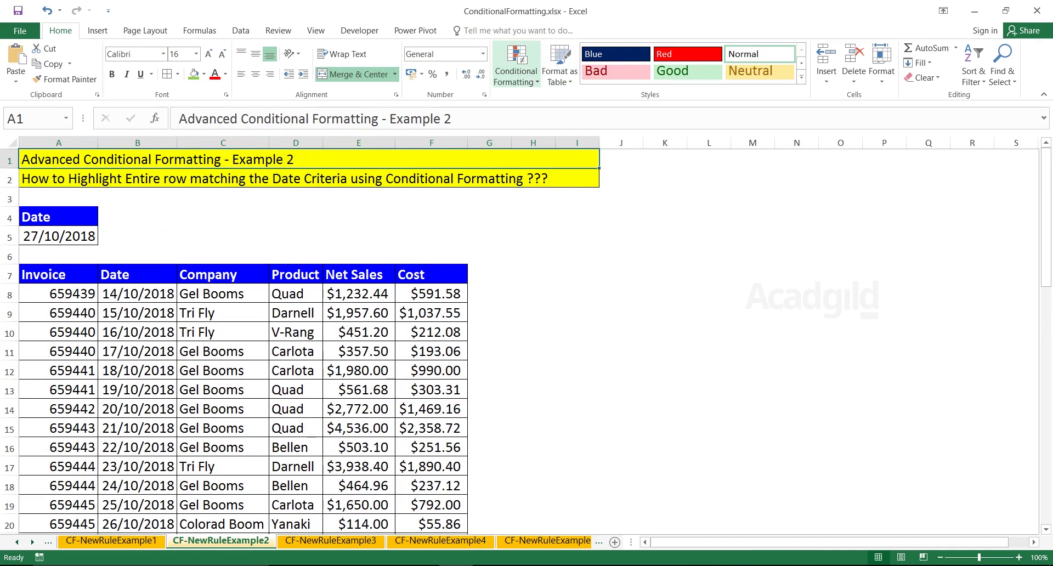
- Start a new conditional formatting rule from the Conditional Formatting menu
click(516, 76)
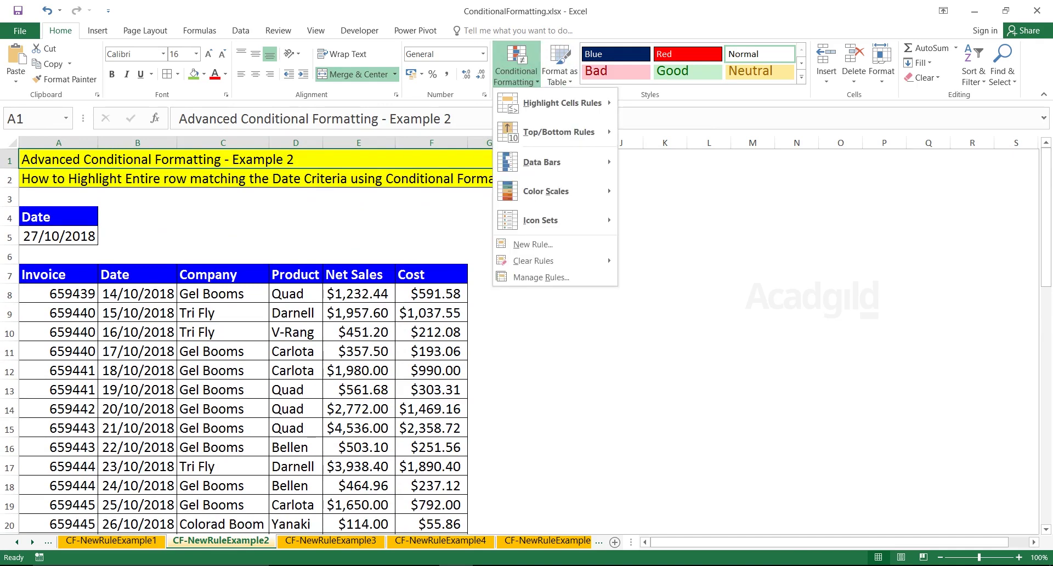
mouse_move(549, 220)
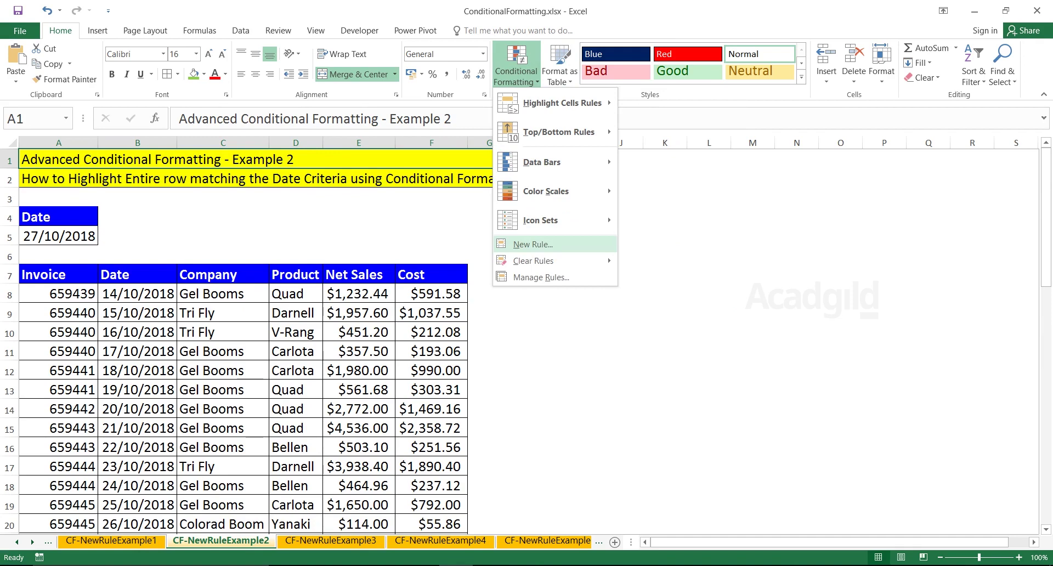
click(533, 244)
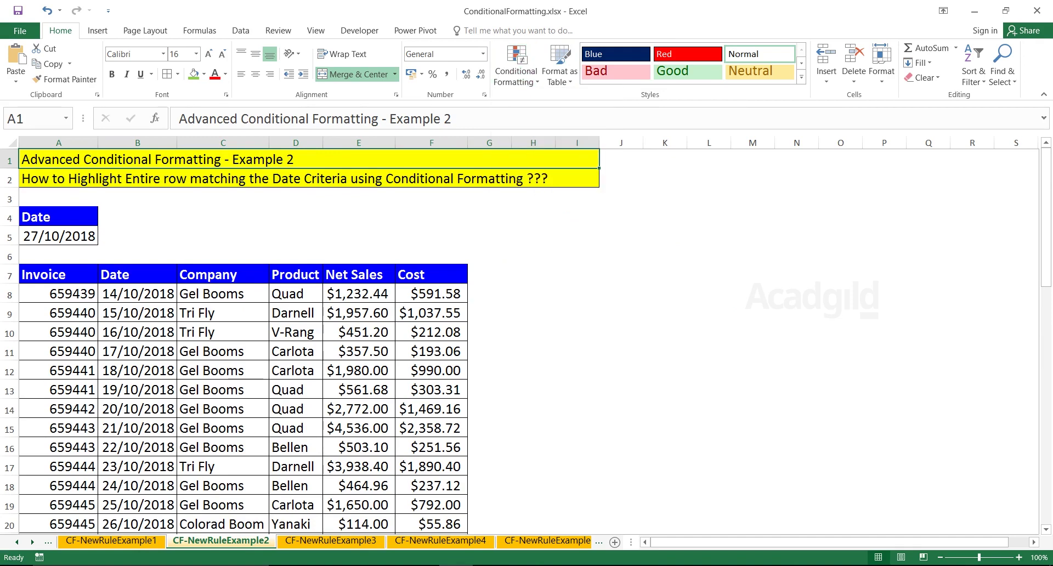
- Widen empty column I and compare the B8:B22 dates against the A5 criterion date
click(577, 293)
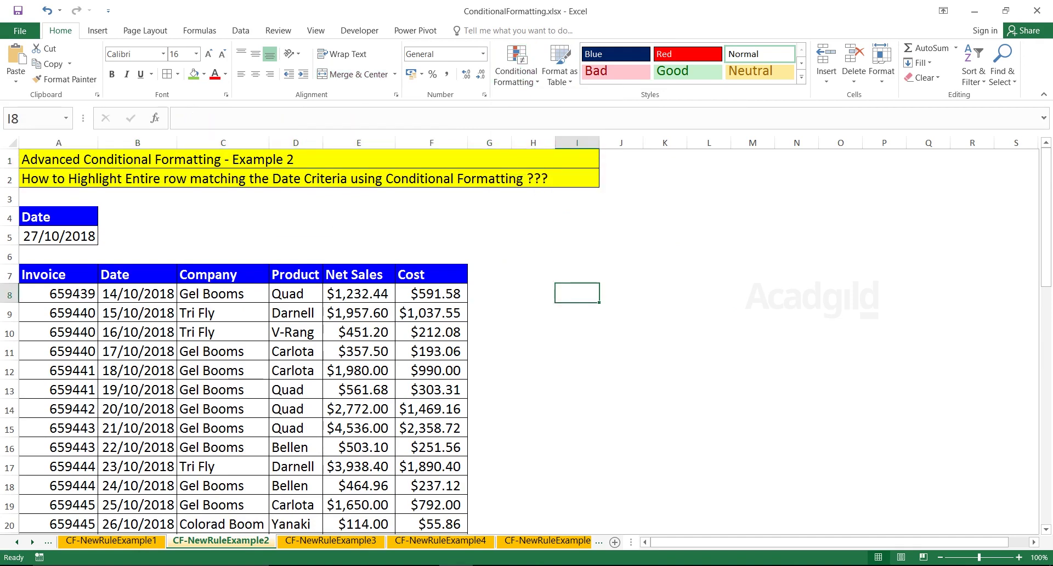
drag(599, 143, 634, 143)
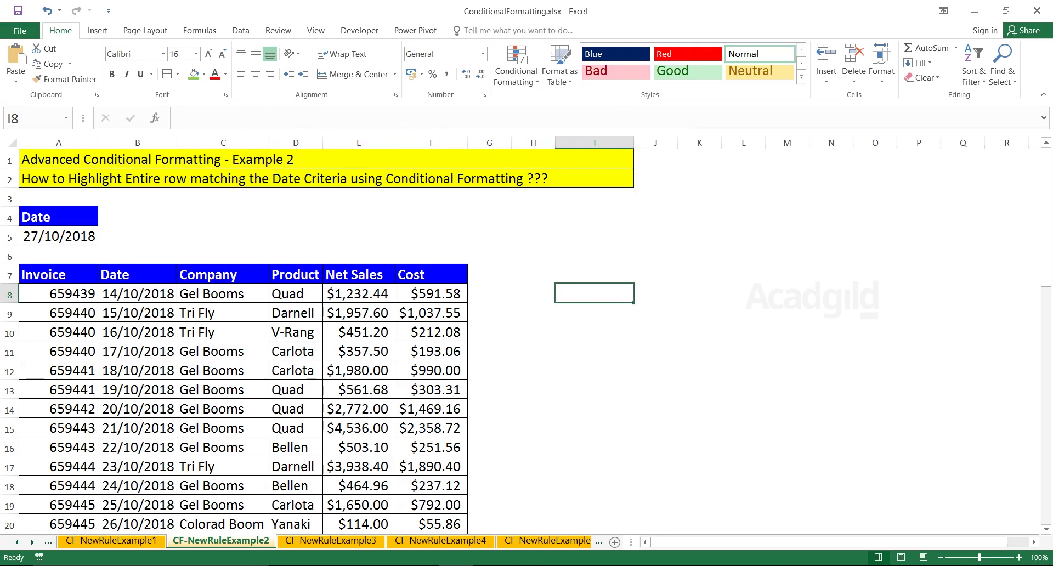
drag(137, 294, 138, 504)
click(59, 178)
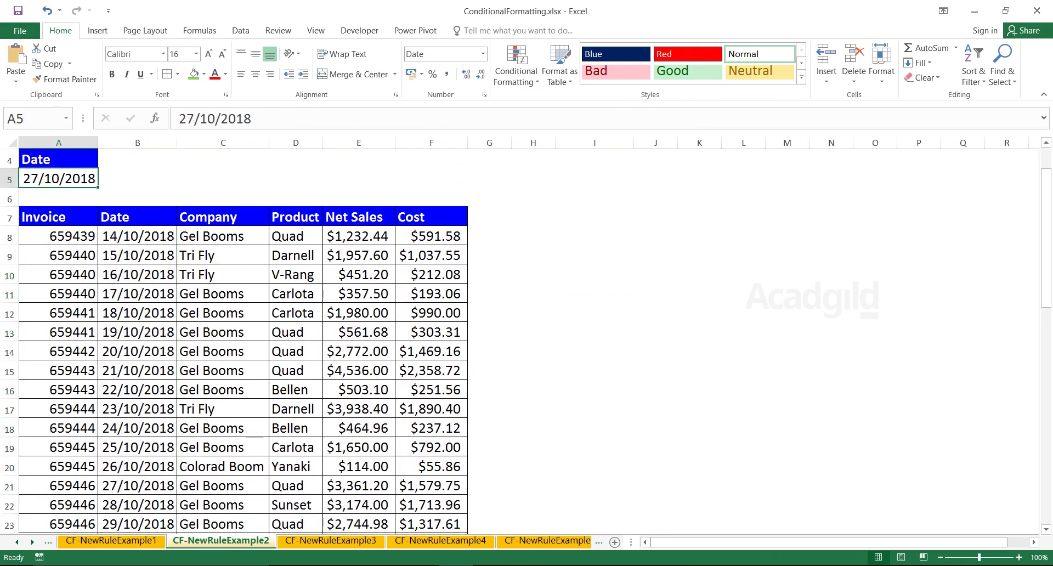
click(138, 235)
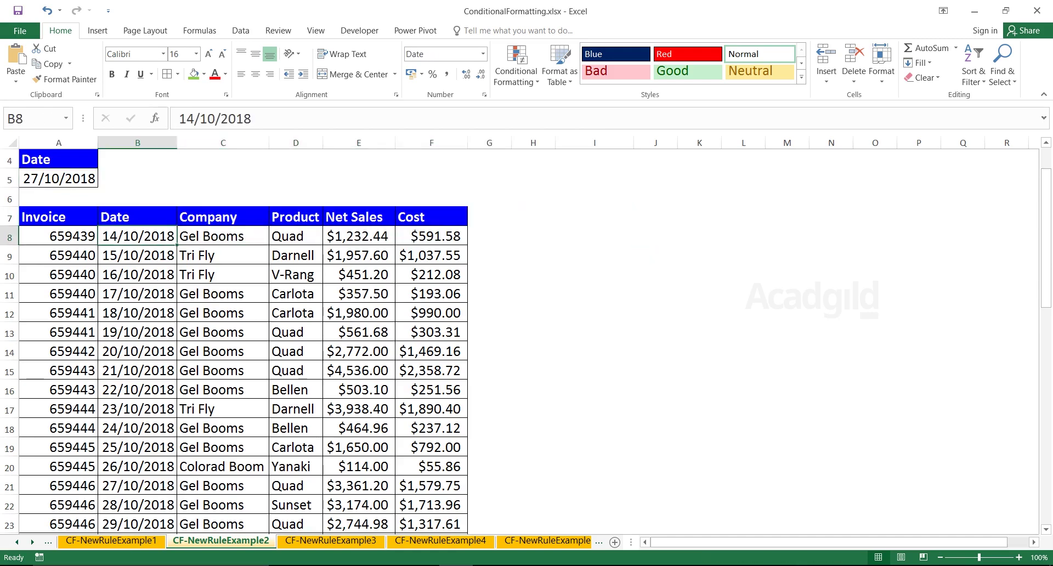
click(138, 255)
click(137, 274)
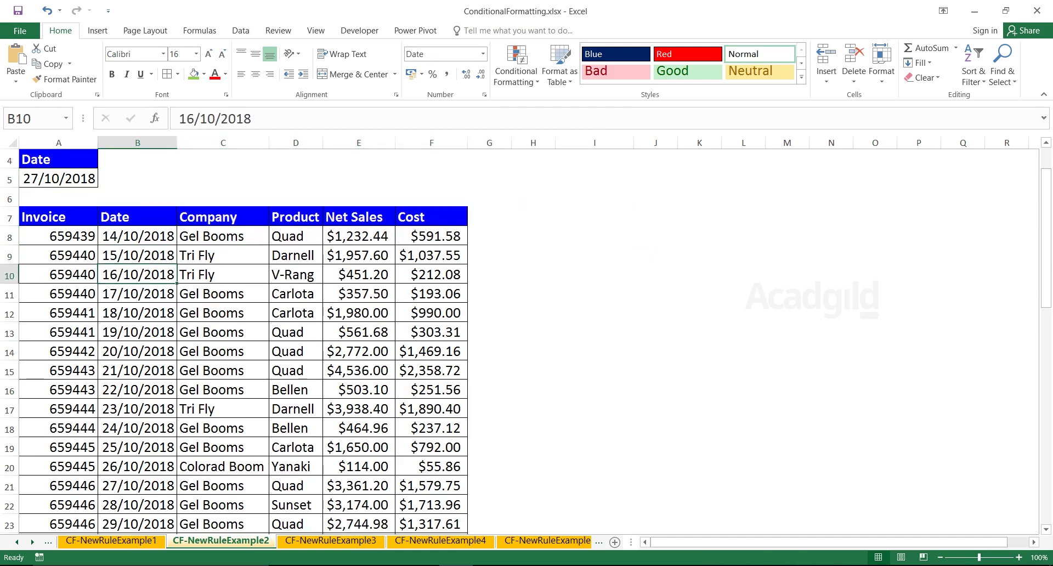
click(137, 293)
click(138, 313)
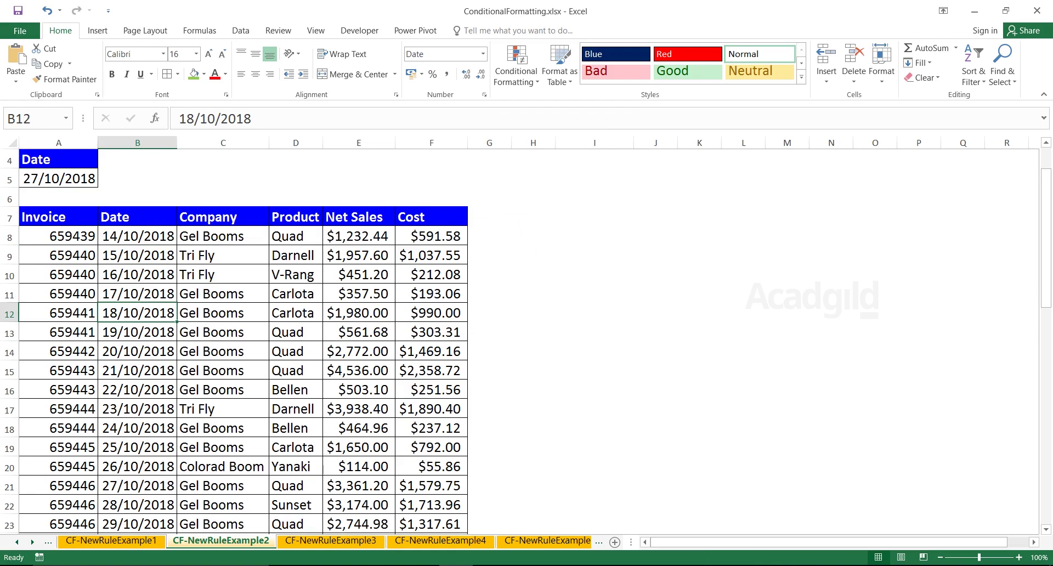
- Begin a formula referencing B8 beside the table, then discard it and move to I8
key(Up)
key(Up)
key(Up)
key(Up)
key(Up)
key(Right)
key(Right)
key(Right)
key(Right)
key(Right)
key(Right)
key(Right)
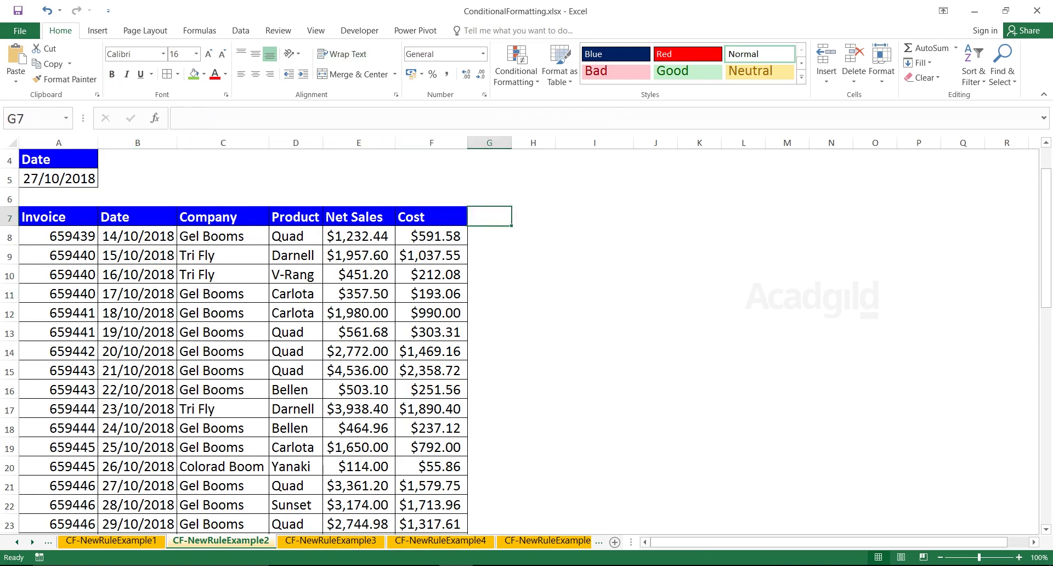
text(=)
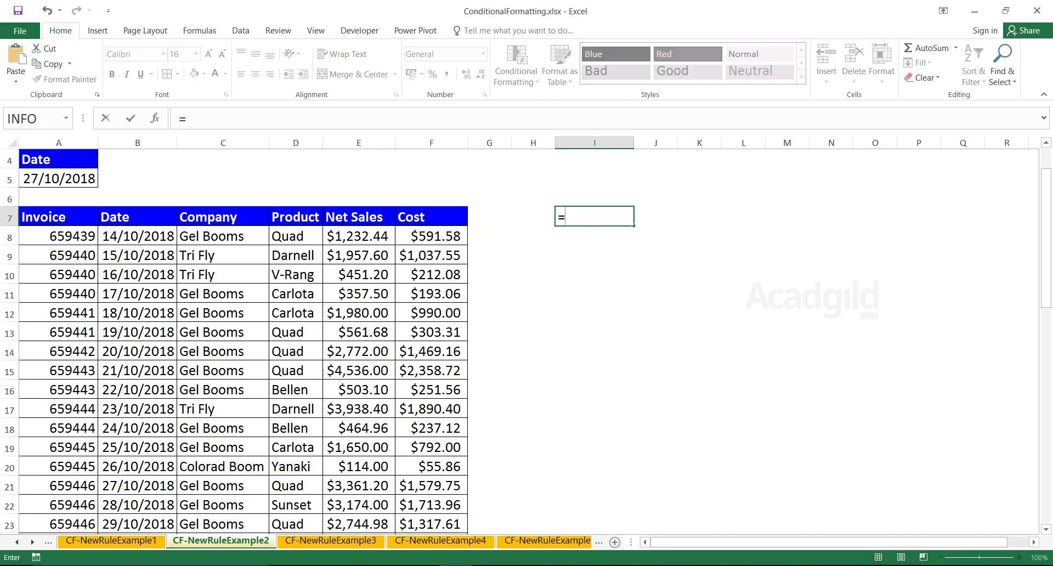
click(137, 236)
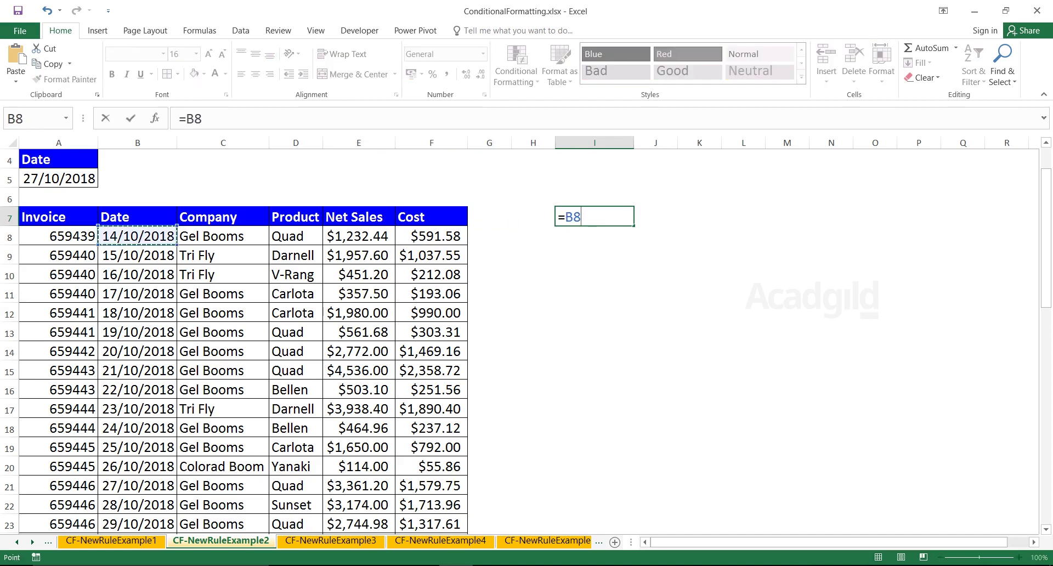
key(Escape)
key(Down)
- Enter =$B8=$A$5 in I8, with column B and A5 locked
text(=)
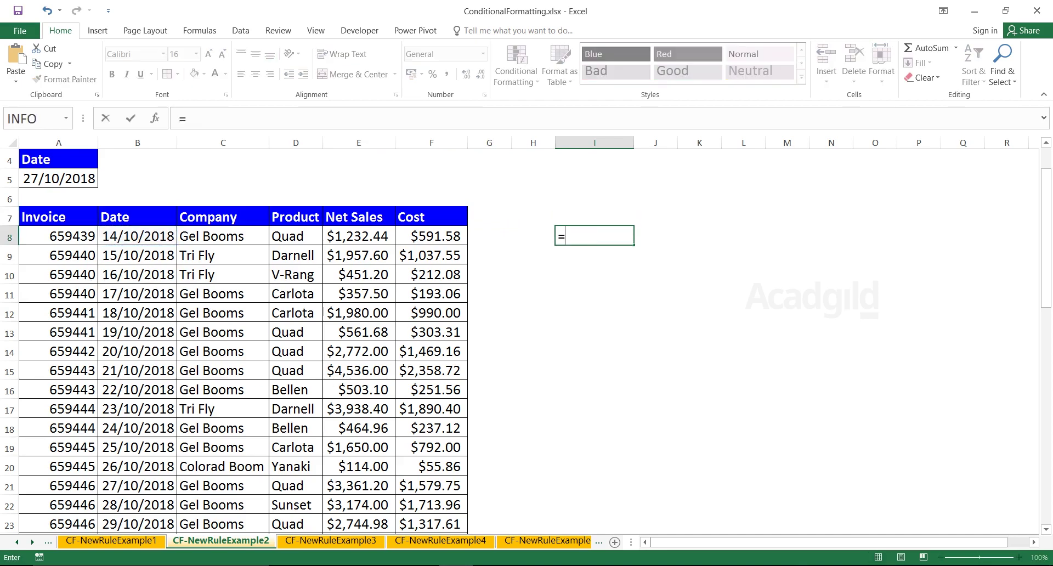
click(138, 236)
key(F4)
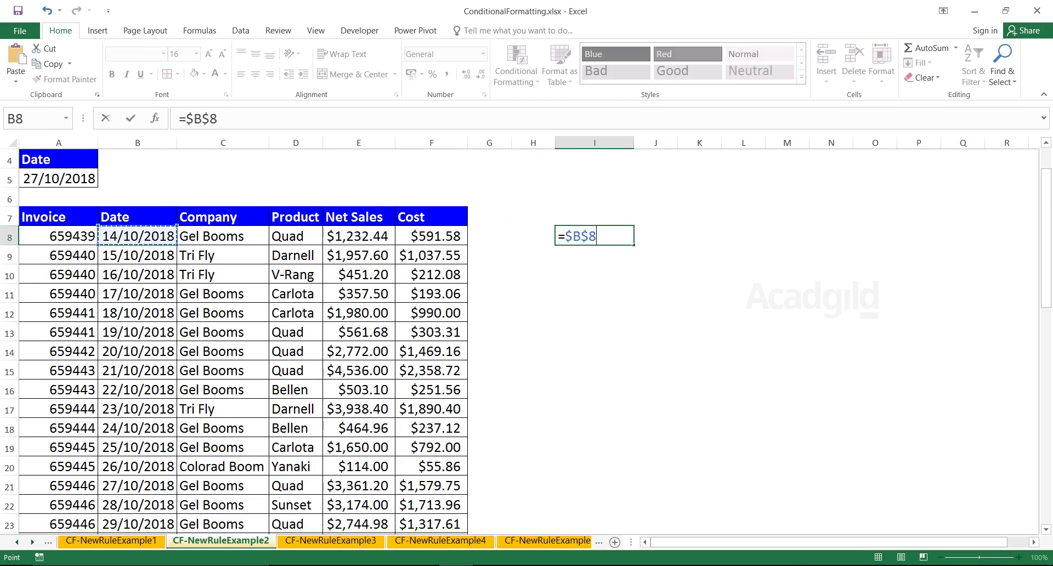
key(F4)
key(F4)
text(=)
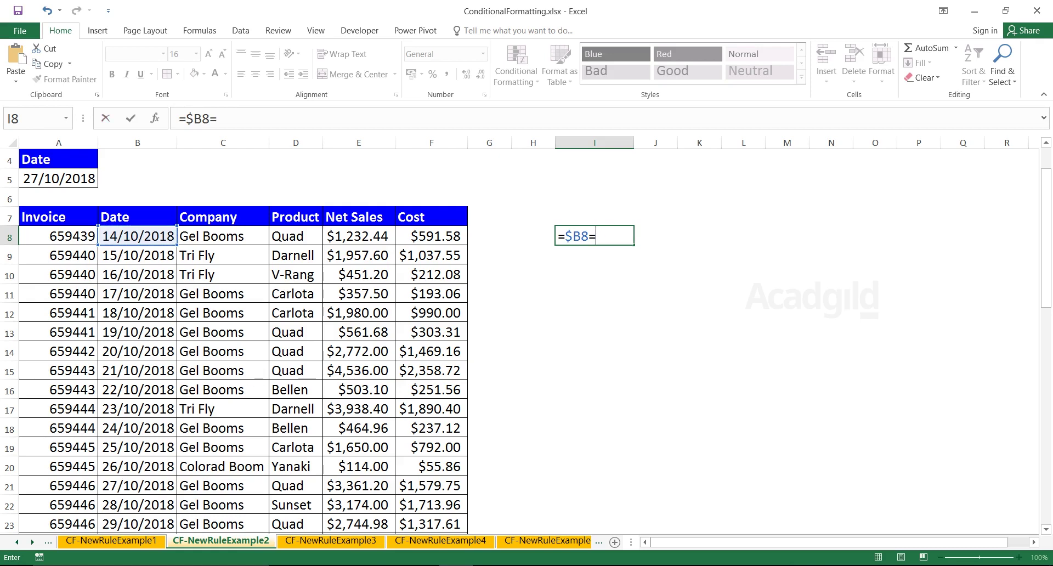
click(58, 179)
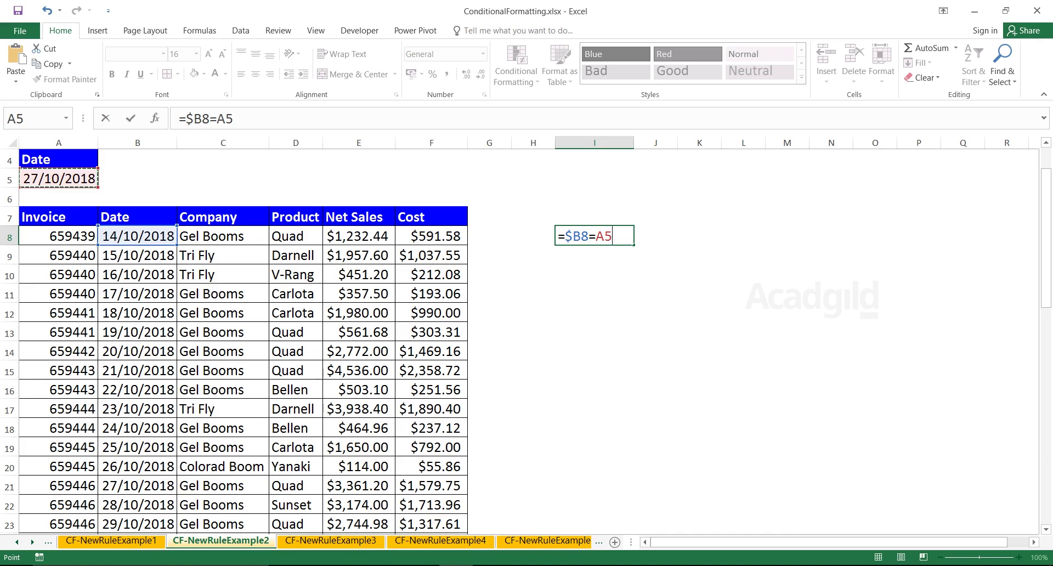
key(F4)
key(ctrl+Return)
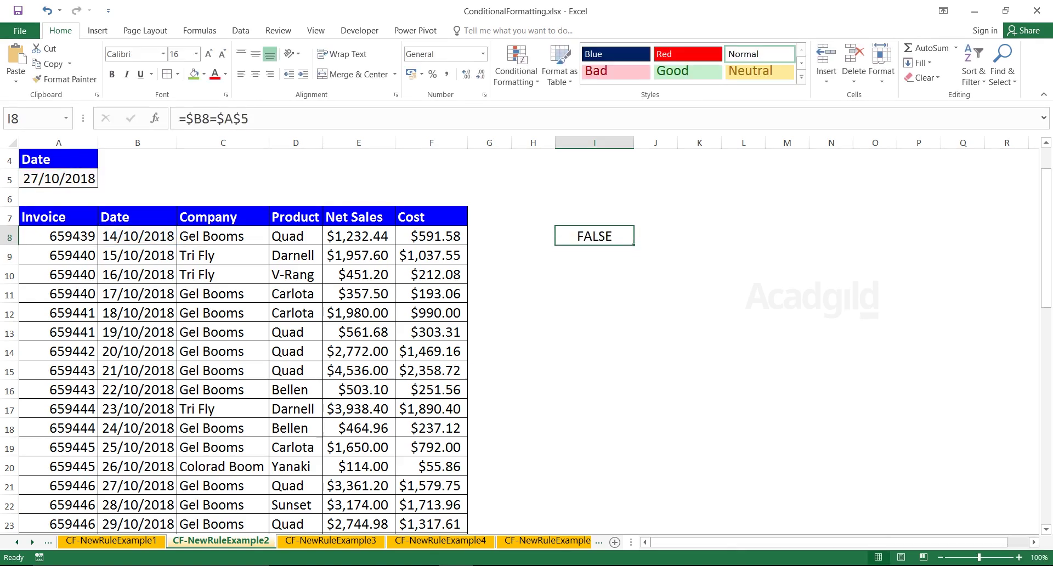
- Fill the =$B8=$A$5 test down column I to row 23, noting TRUE for row 21
drag(633, 245, 631, 515)
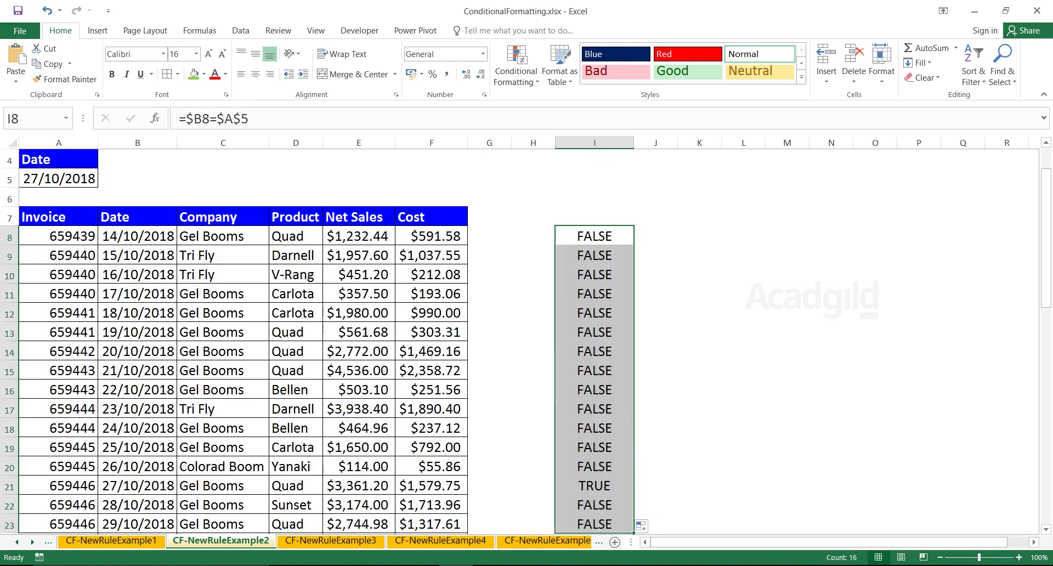
drag(594, 235, 594, 524)
click(594, 485)
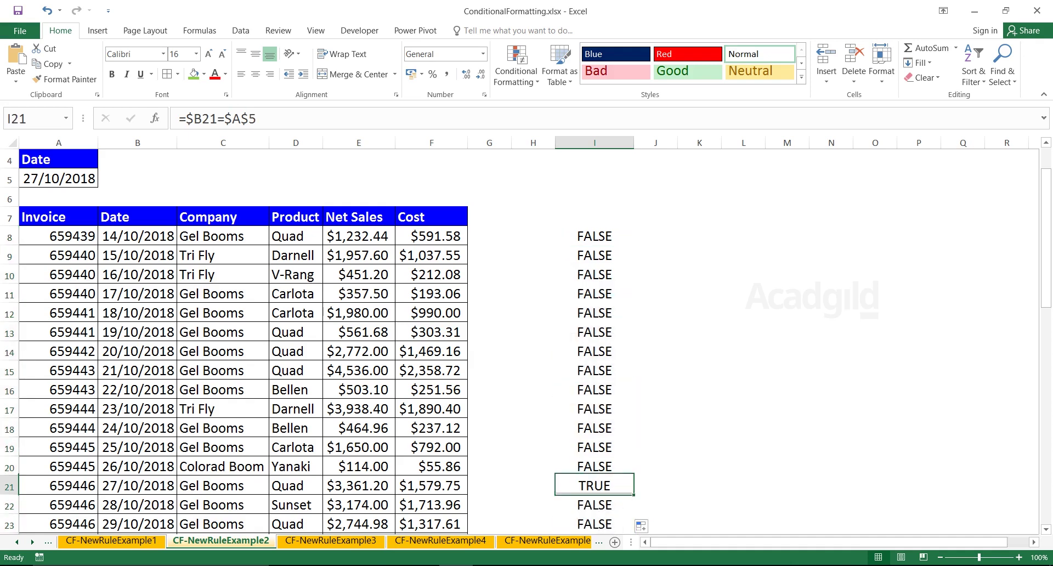
drag(594, 485, 59, 485)
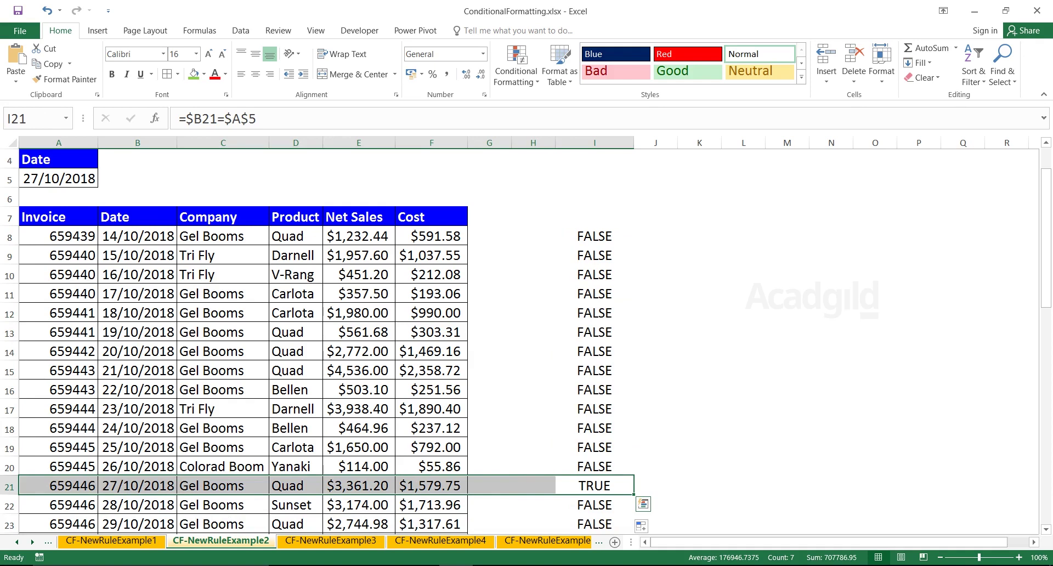
- Copy the A5 date and paste 27/10/2018 into B11:B13
click(59, 179)
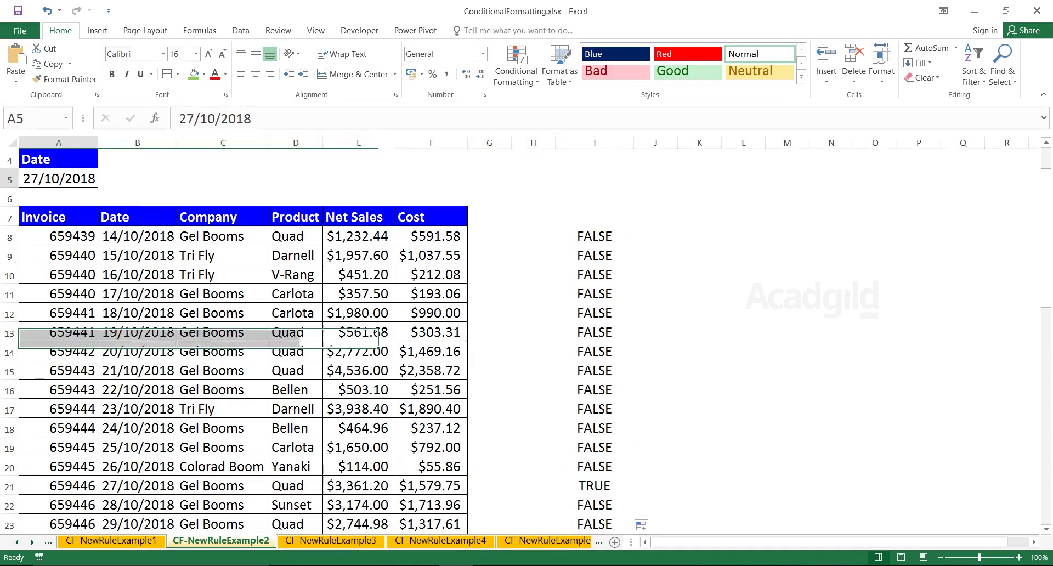
key(ctrl+c)
drag(138, 293, 138, 331)
key(ctrl+v)
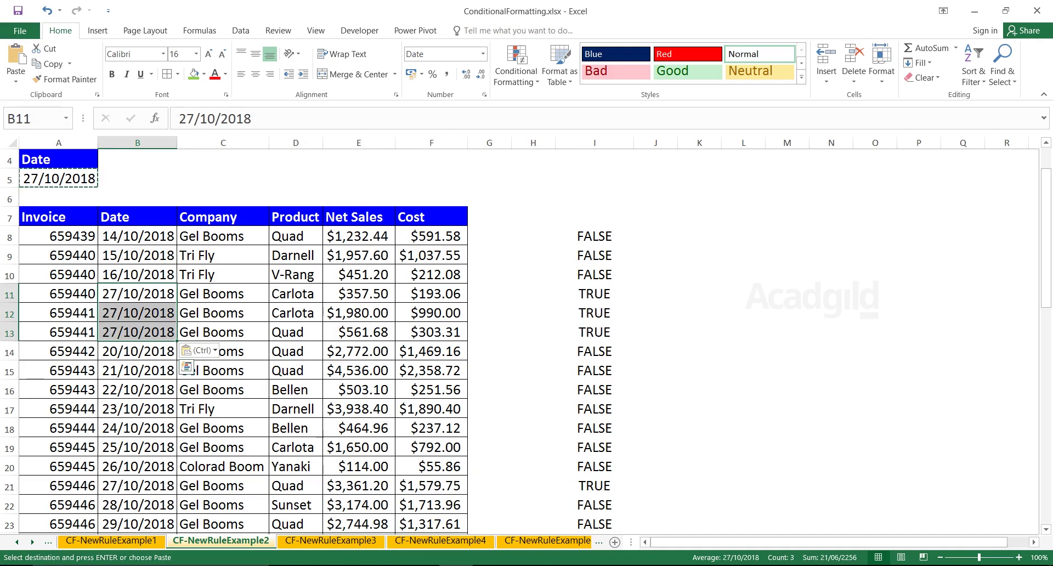
- Check the new TRUE results in I11:I13, then put I8 into edit mode
drag(138, 294, 138, 332)
drag(594, 293, 594, 332)
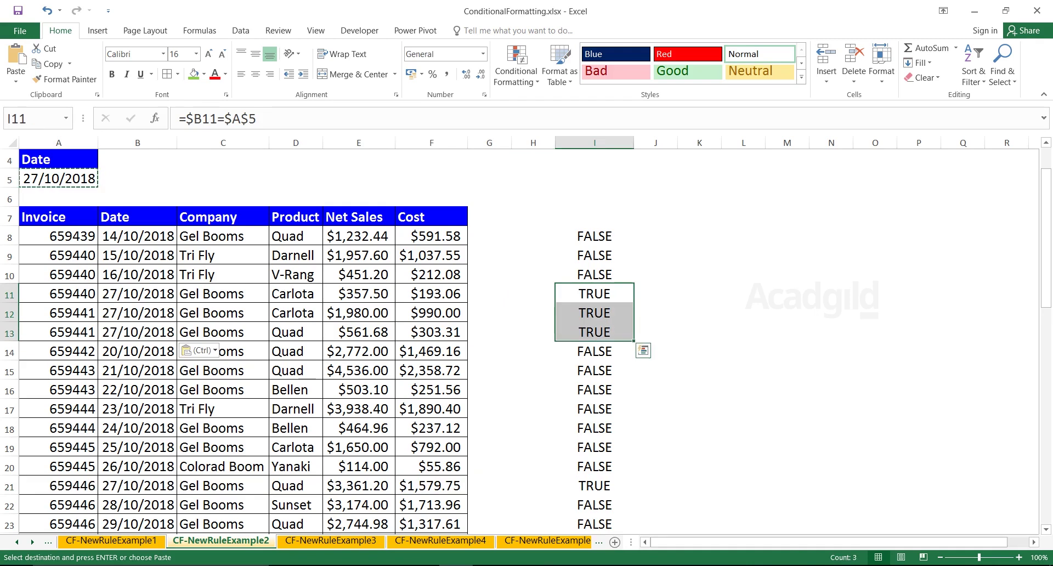
click(595, 294)
drag(594, 294, 594, 332)
drag(595, 293, 137, 331)
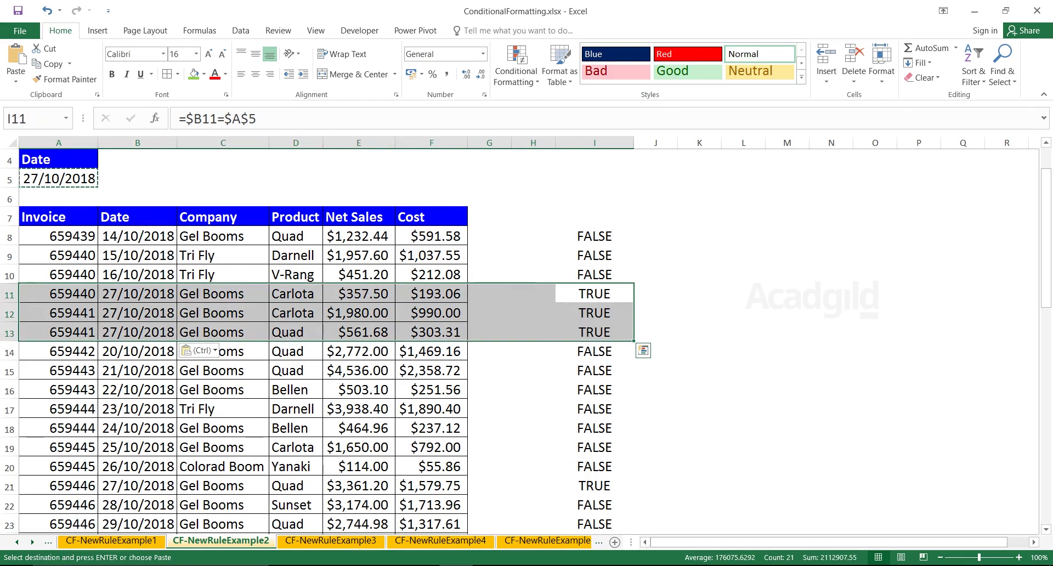
key(Escape)
click(594, 236)
double_click(595, 236)
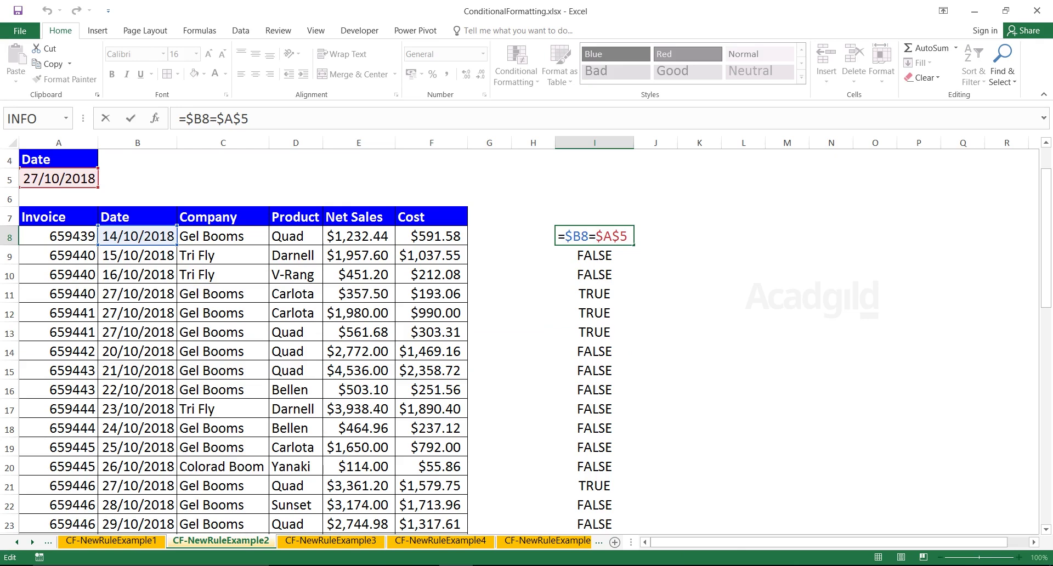
- Select and copy the whole =$B8=$A$5 formula text in I8 without changing the cell
key(shift+End)
key(shift+Left)
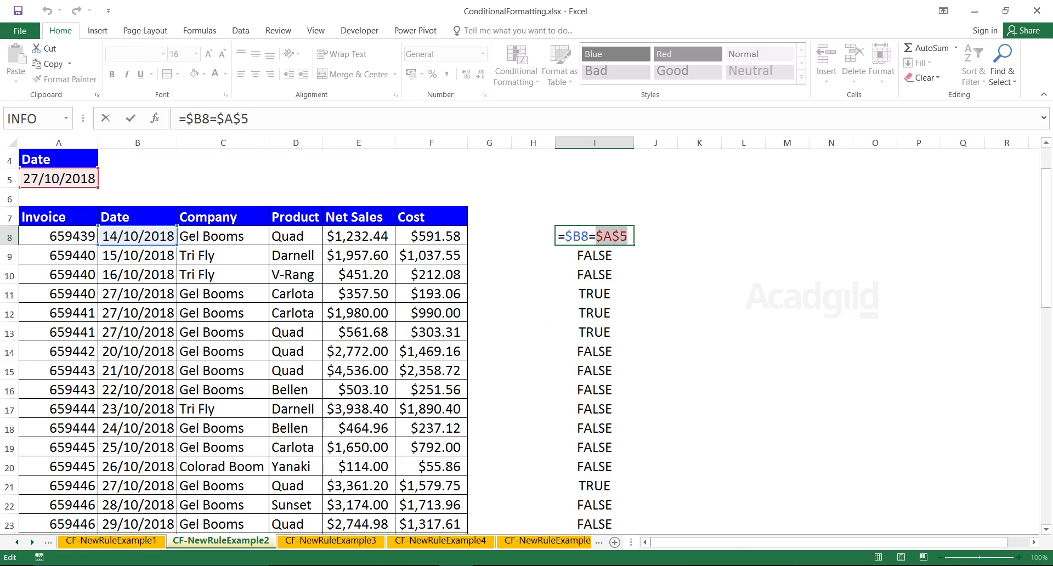
key(Left)
key(Left)
key(shift+Left)
key(shift+Left)
key(shift+Left)
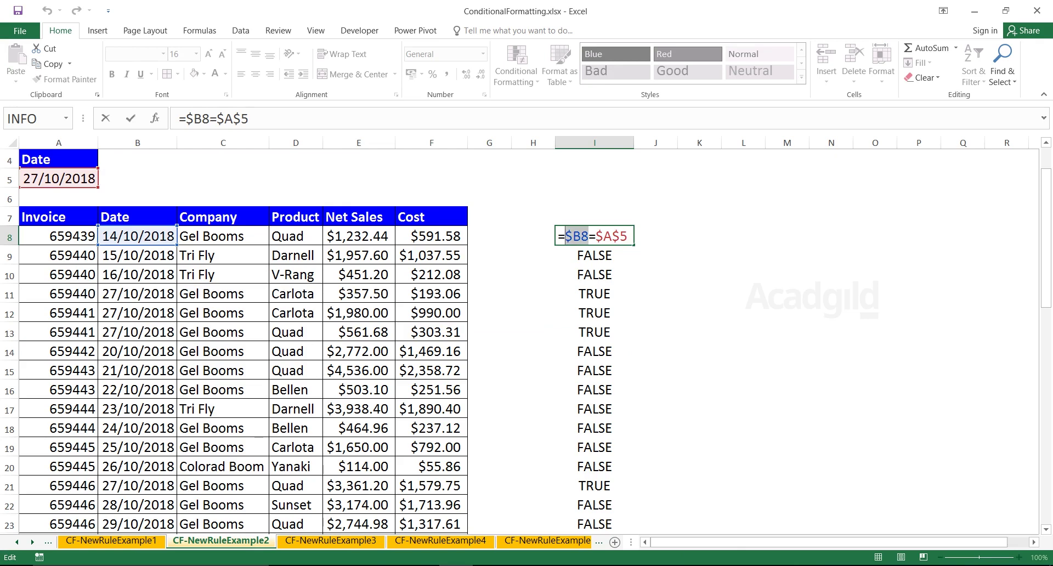
key(Escape)
key(F2)
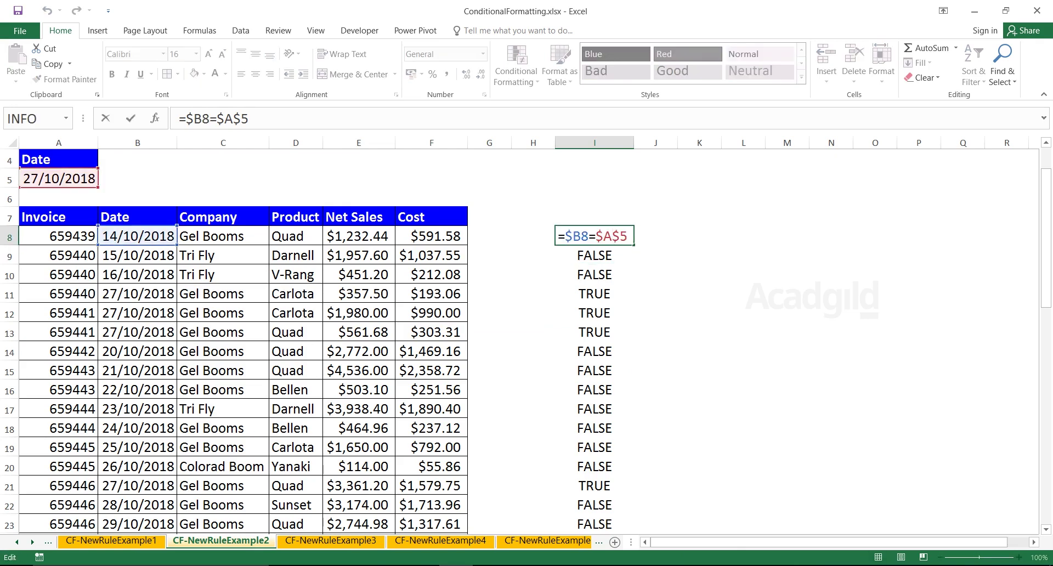
key(shift+Home)
key(ctrl+c)
key(Return)
click(58, 236)
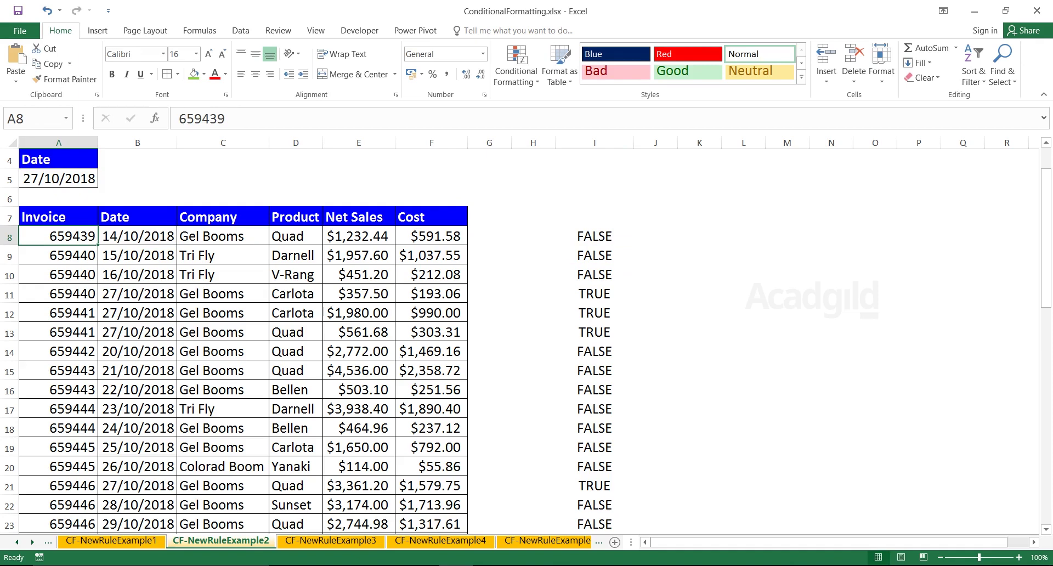
- Select the invoice data A8:F54 and bring up the Conditional Formatting options
key(ctrl+shift+Right)
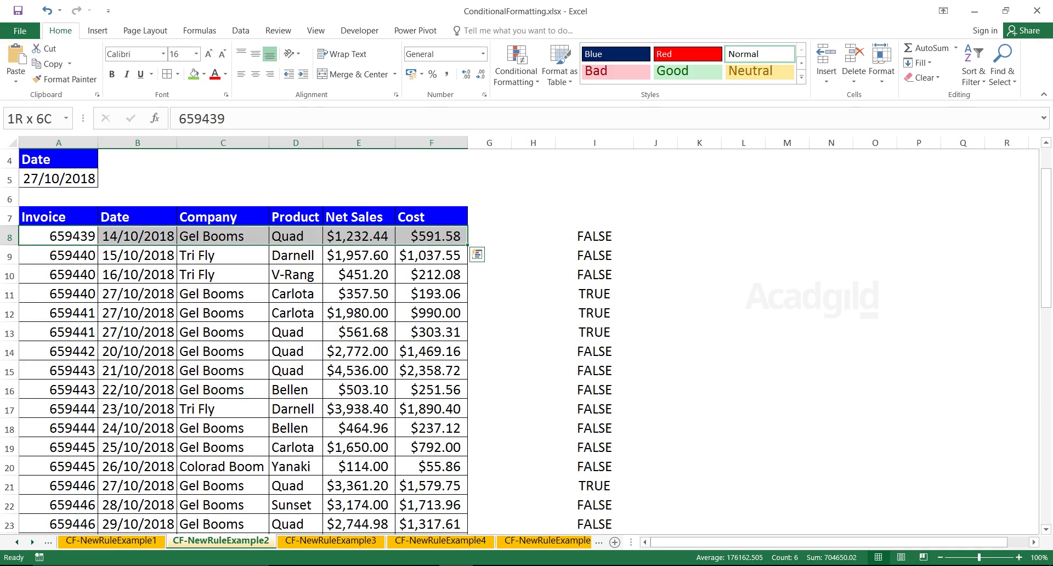
key(ctrl+shift+Down)
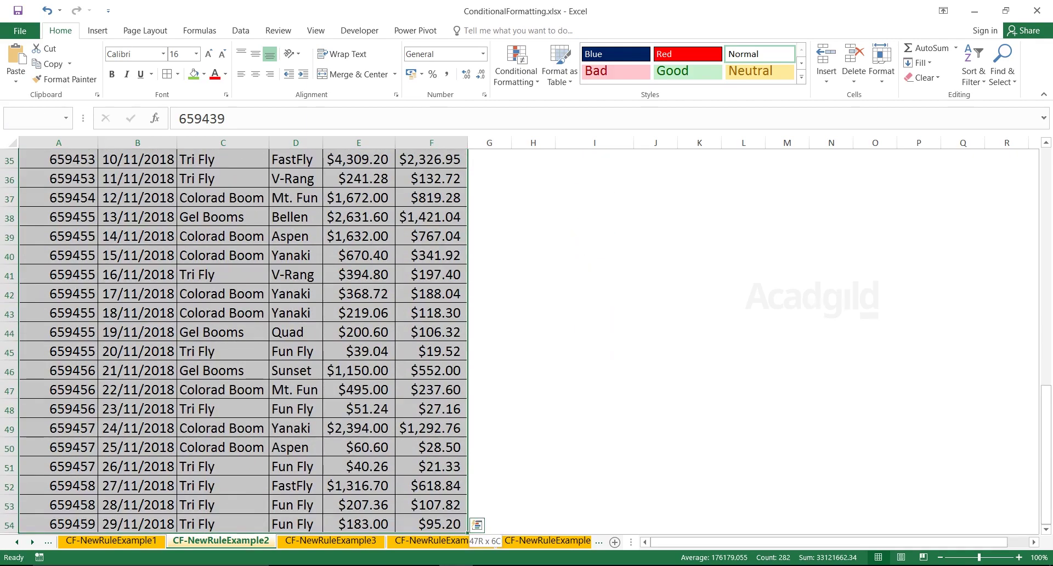
key(Left)
key(Up)
key(Down)
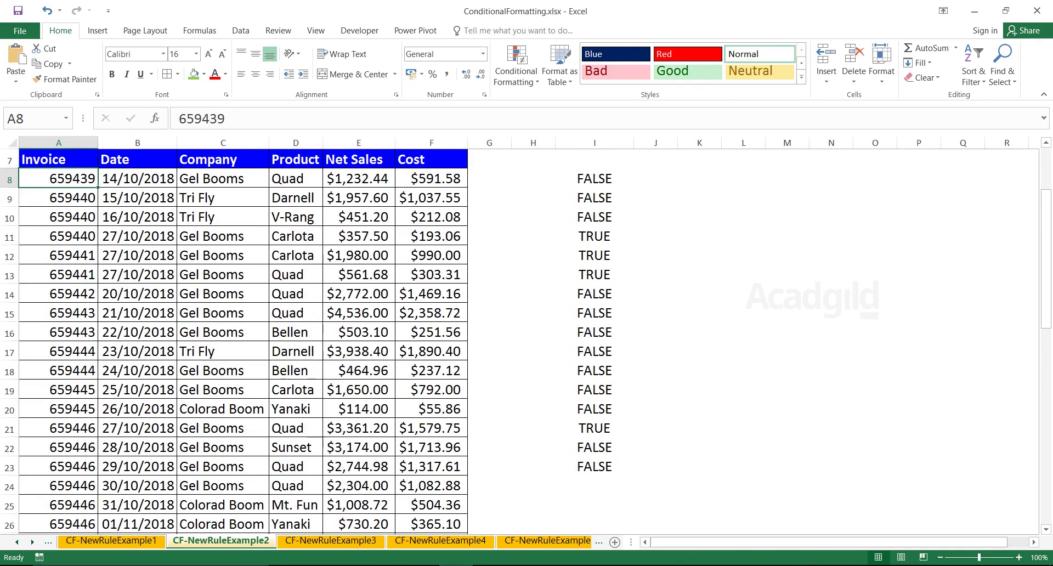
key(ctrl+shift+Right)
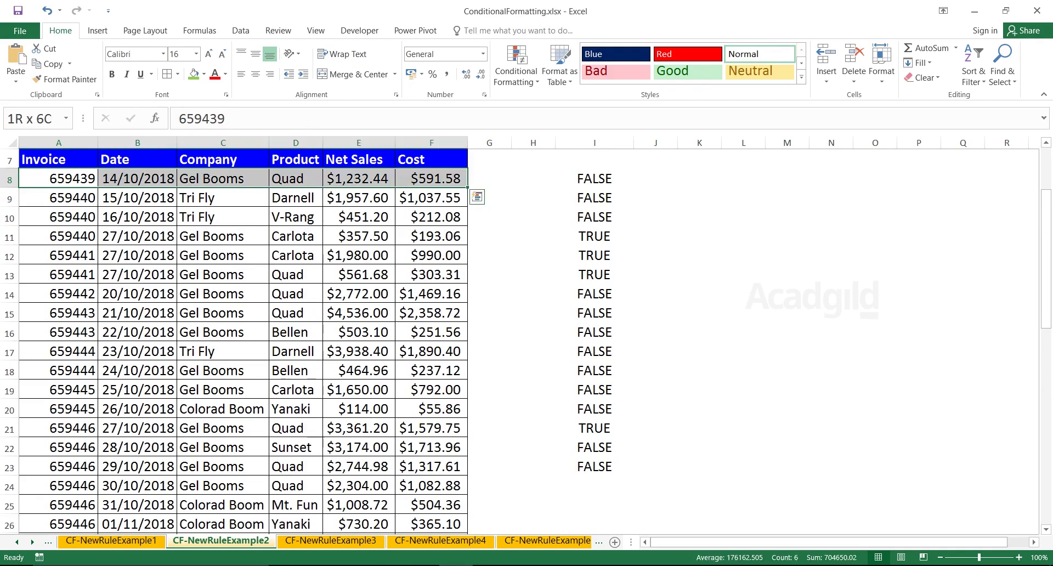
key(ctrl+shift+Down)
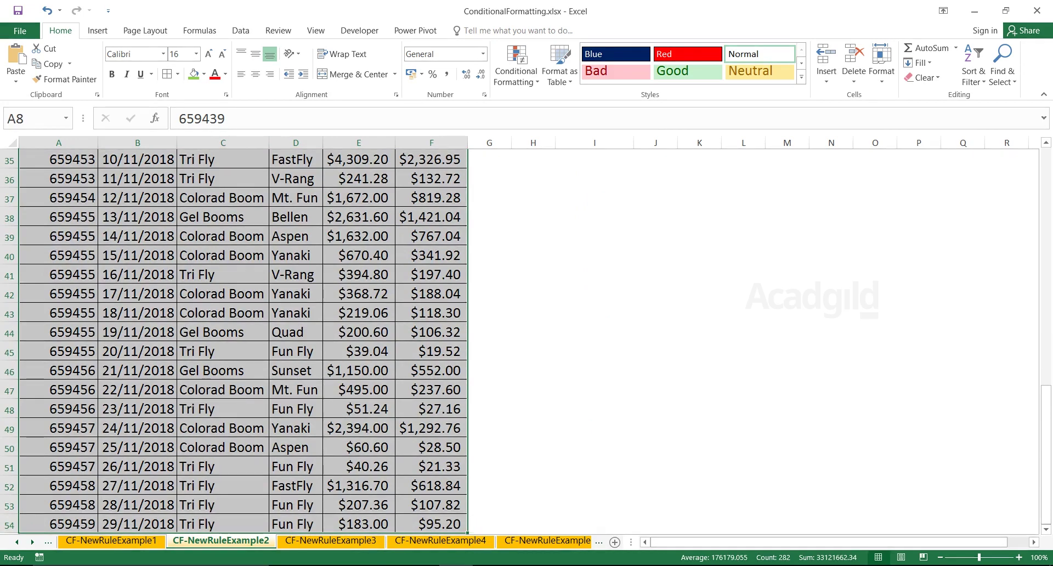
click(516, 76)
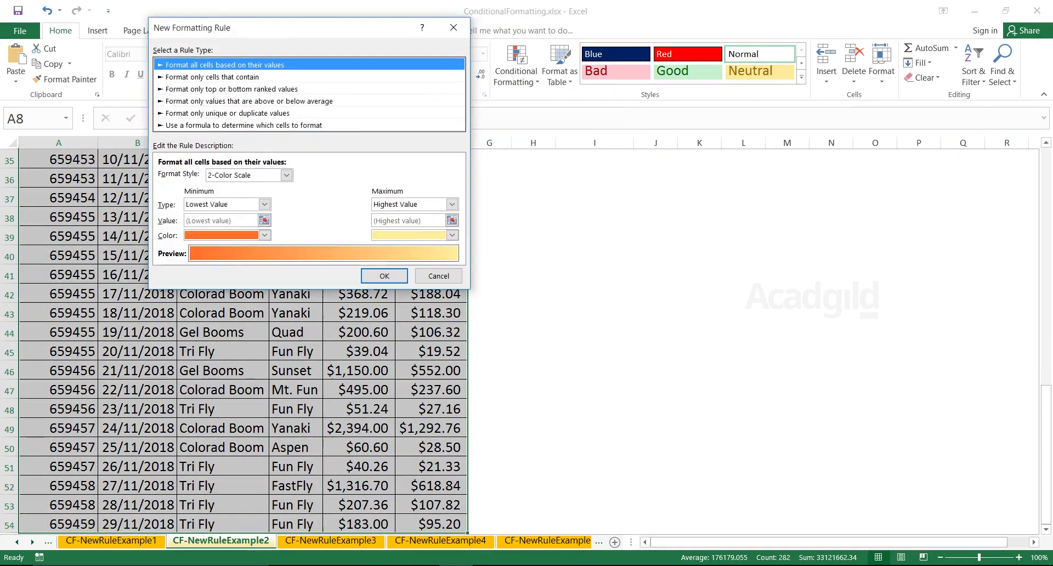
- Create a formula-based rule using =$B8=$A$5 and open its Format settings
click(244, 125)
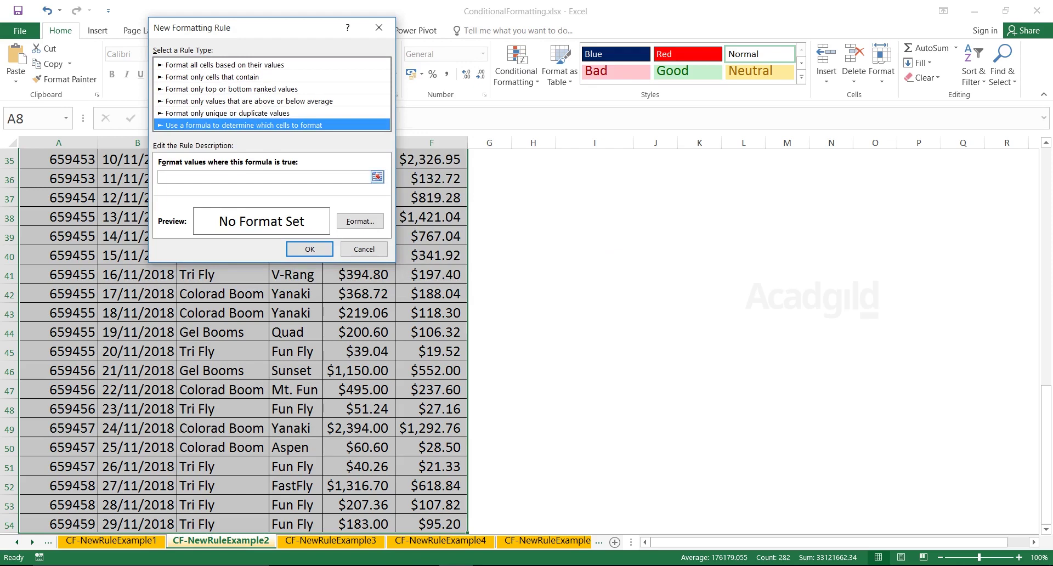
click(263, 176)
text(=$B8=$A$5)
scroll(241, 340, up, 11)
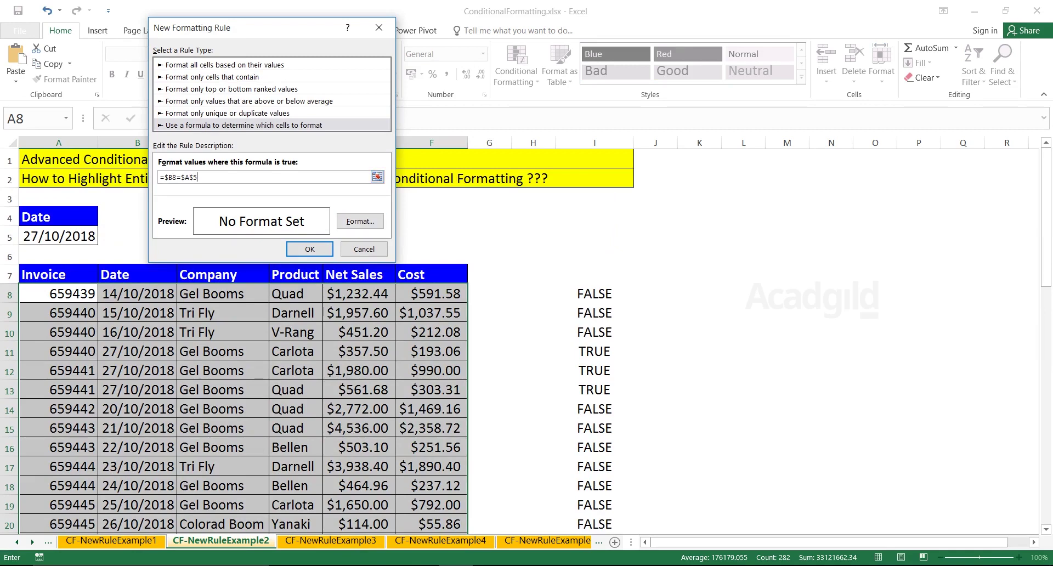
click(359, 221)
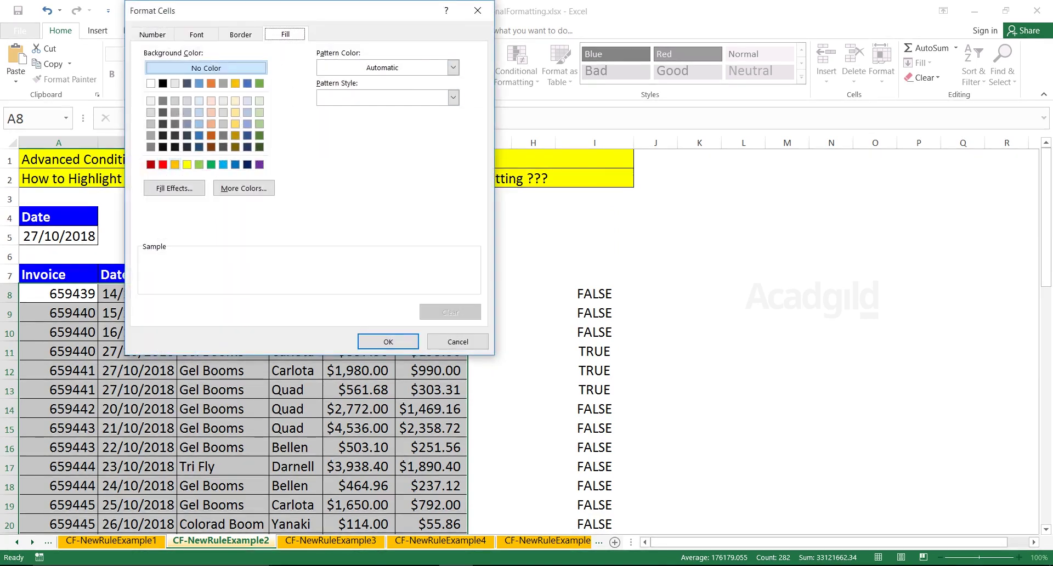
- Set the rule's format to a red fill with bright green font colour
click(162, 164)
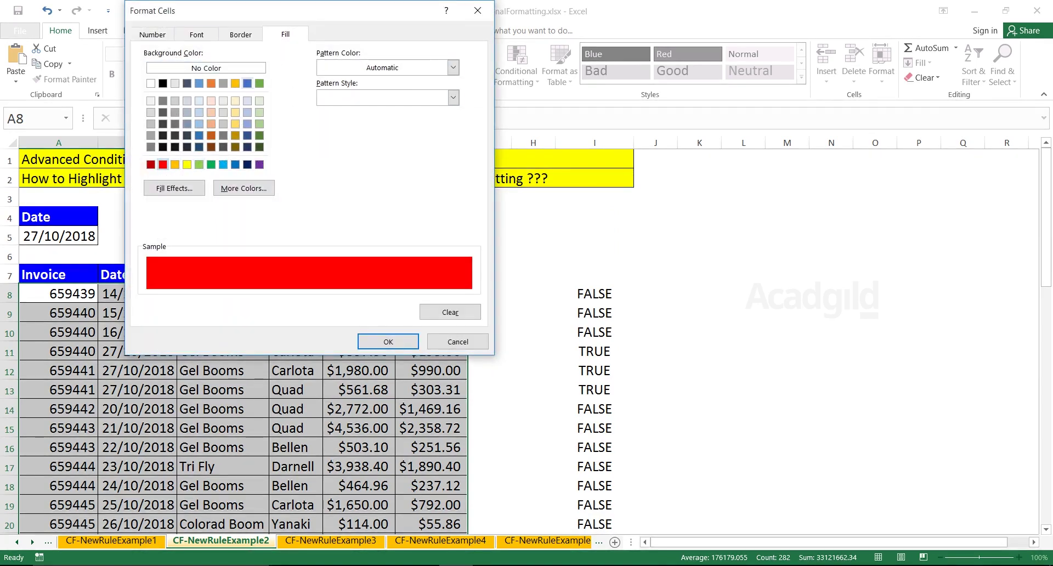
click(196, 34)
click(379, 153)
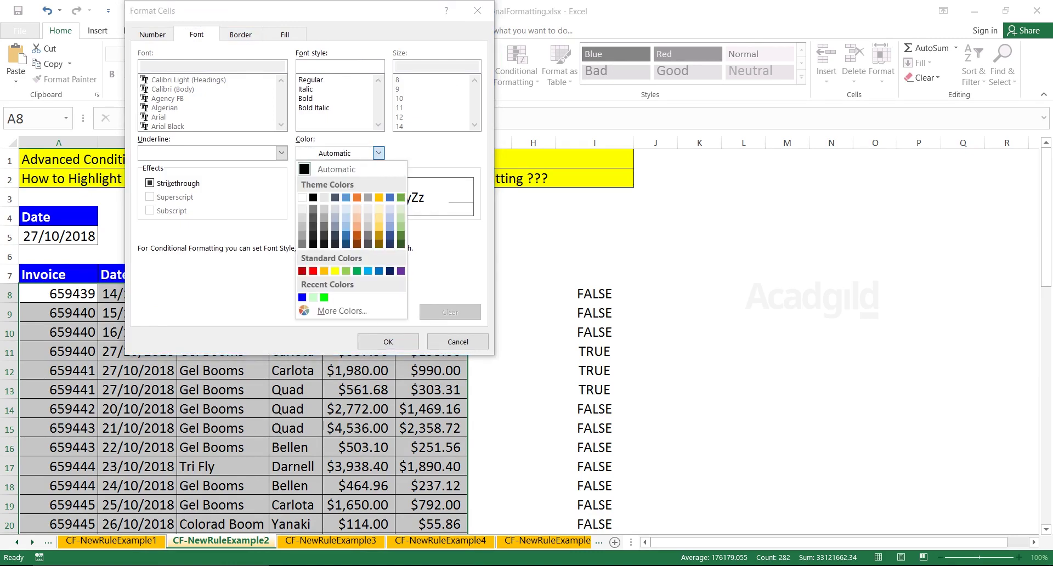
click(324, 297)
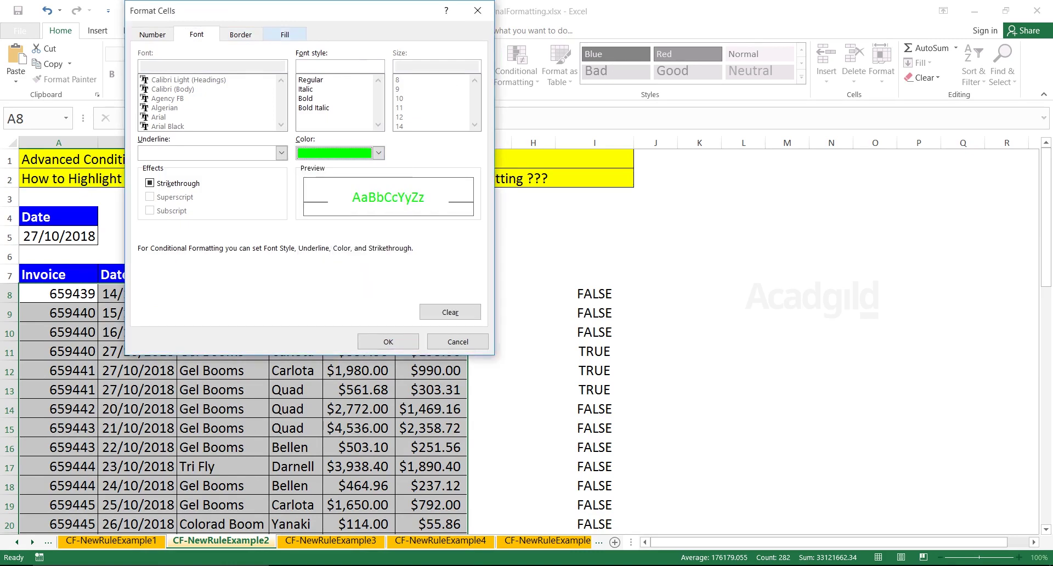
click(285, 34)
click(388, 341)
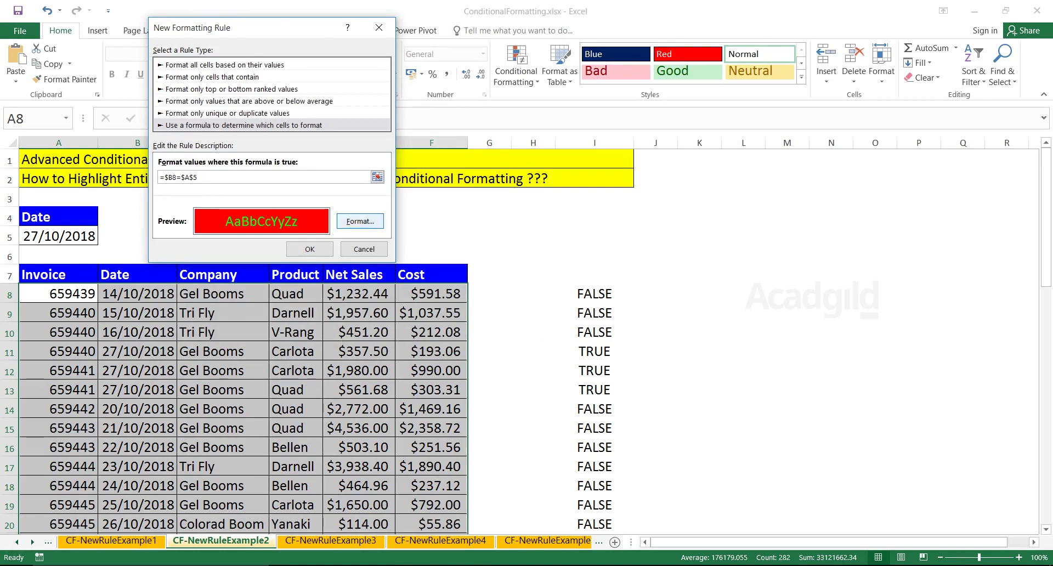
- Apply the rule and verify rows 11–13 and 21, dated 27/10/2018, show red fill with green text
key(Return)
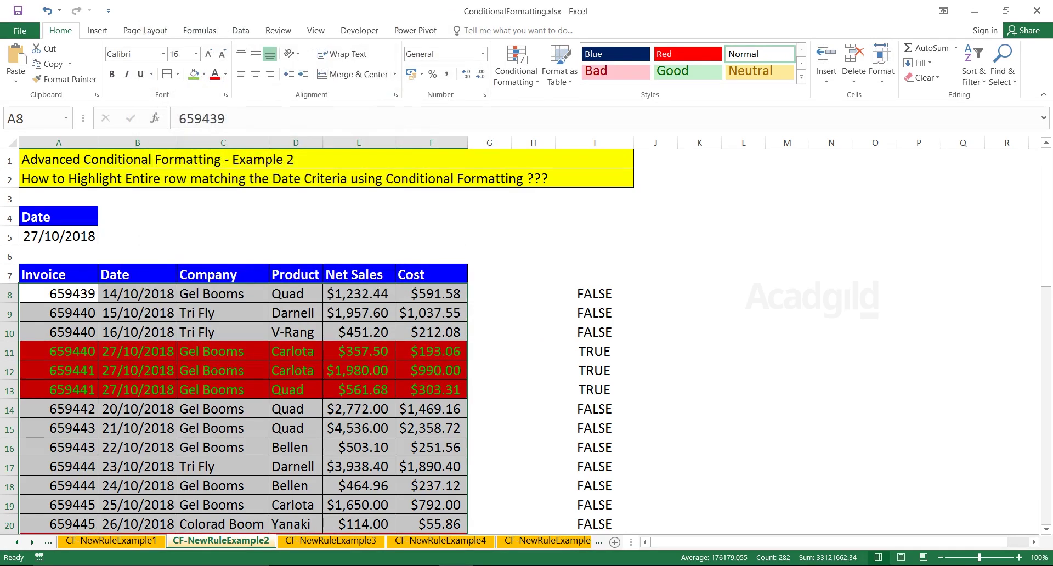
click(138, 351)
drag(59, 351, 431, 389)
key(Down)
key(Down)
key(Down)
key(Down)
key(Down)
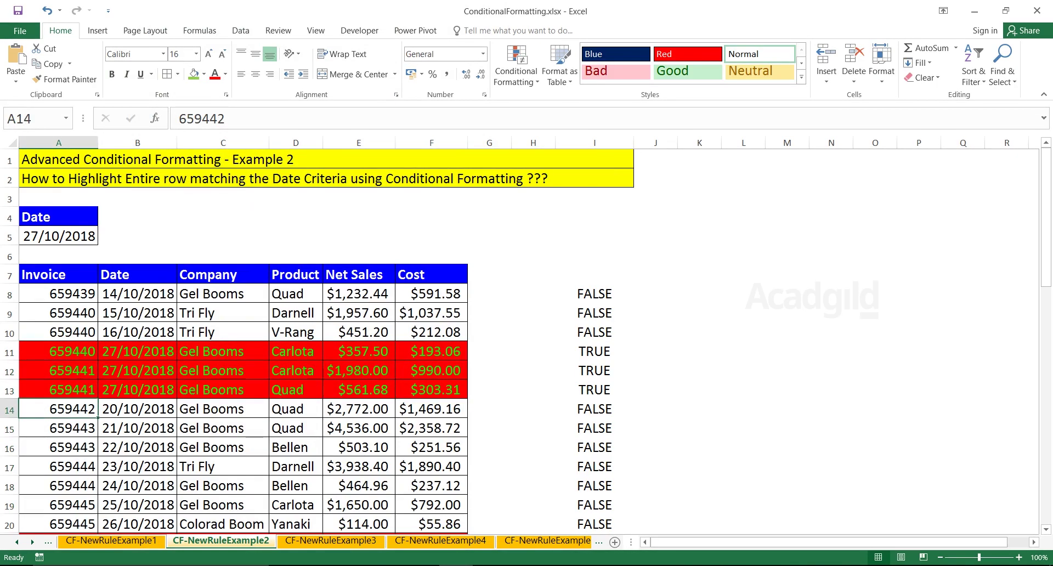
key(Down)
key(Down)
key(Down)
key(Down)
key(Down)
key(Down)
key(Down)
key(Down)
key(Up)
key(Up)
key(Up)
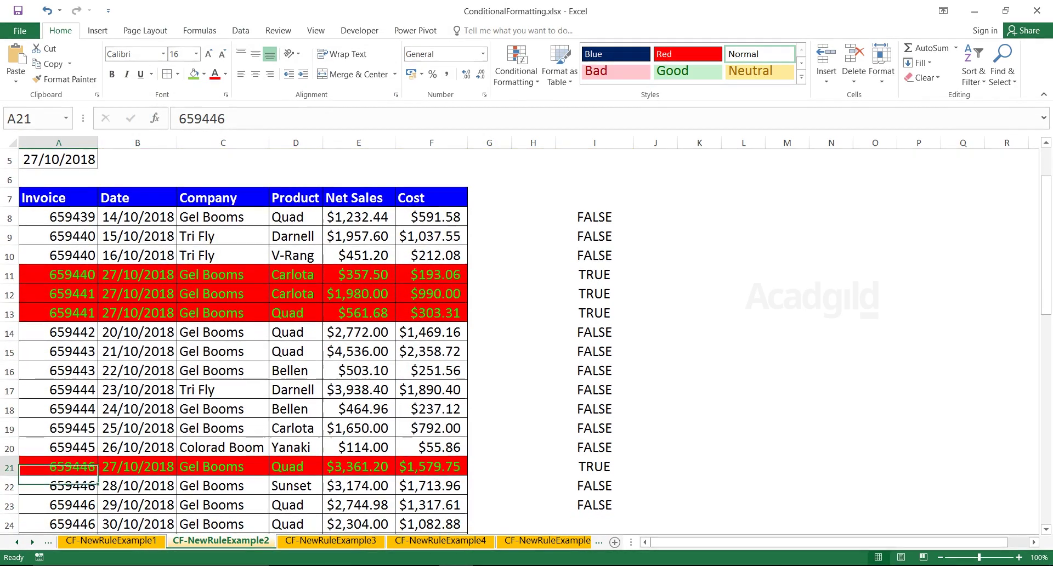
key(Right)
key(Up)
key(Up)
key(Up)
key(Up)
key(Up)
key(Up)
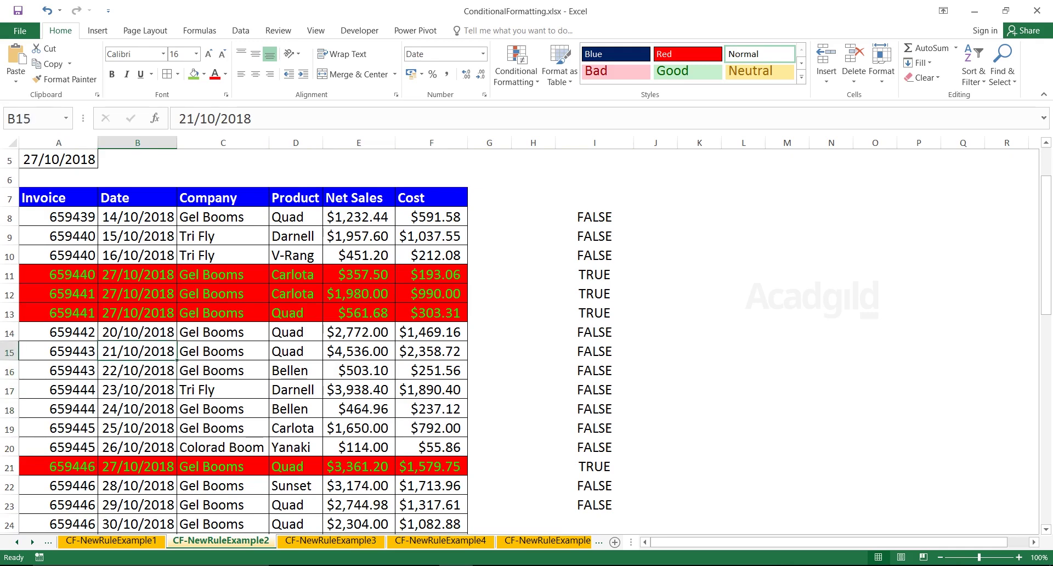
key(Up)
key(Up)
key(Up)
key(Up)
key(Up)
key(Up)
key(Up)
key(Up)
key(Up)
key(Up)
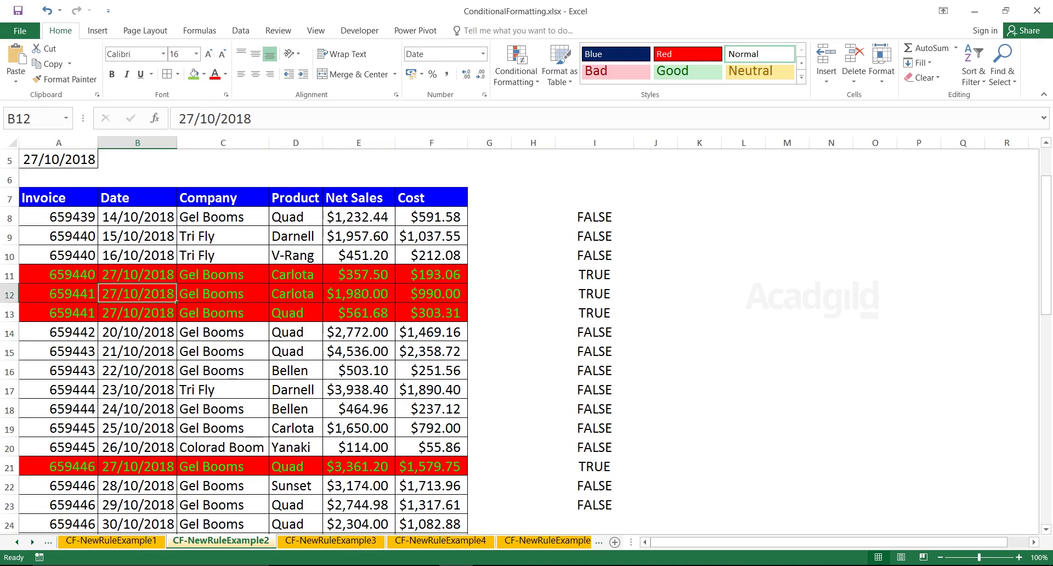
key(Left)
click(193, 118)
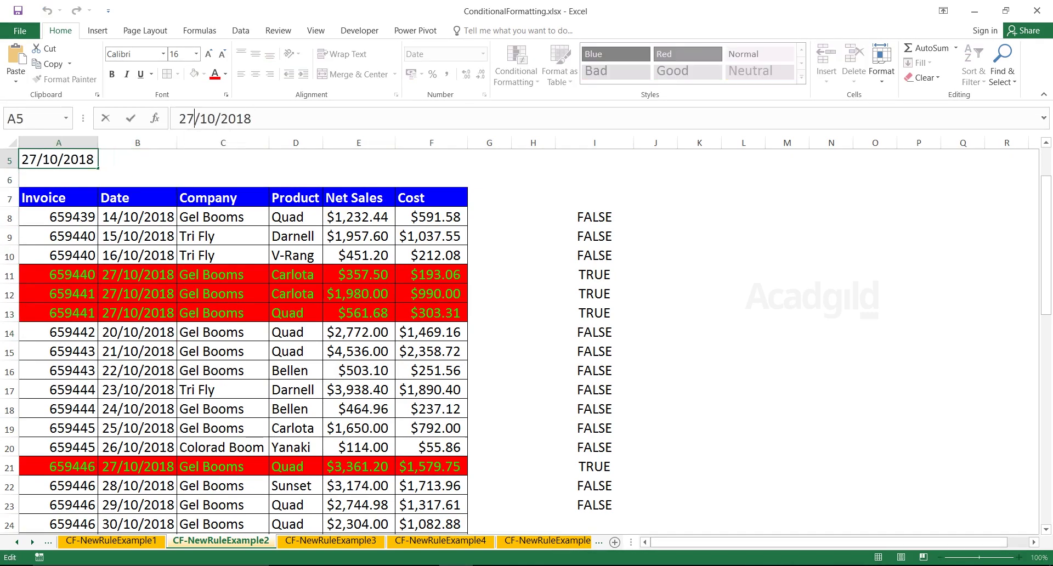
key(BackSpace)
text(5)
key(Return)
key(Up)
click(187, 118)
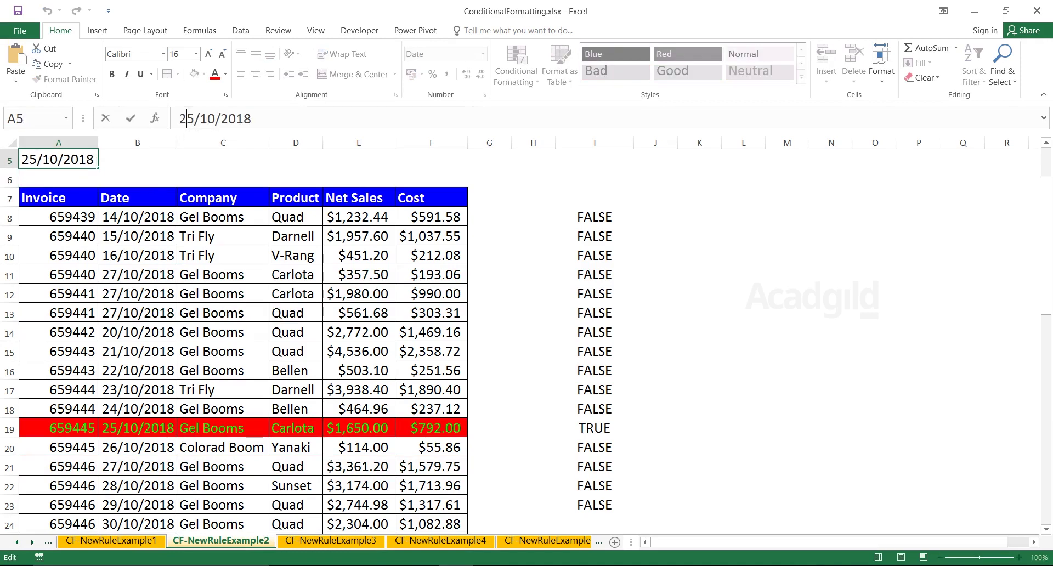
key(Delete)
text(2)
key(Return)
click(59, 159)
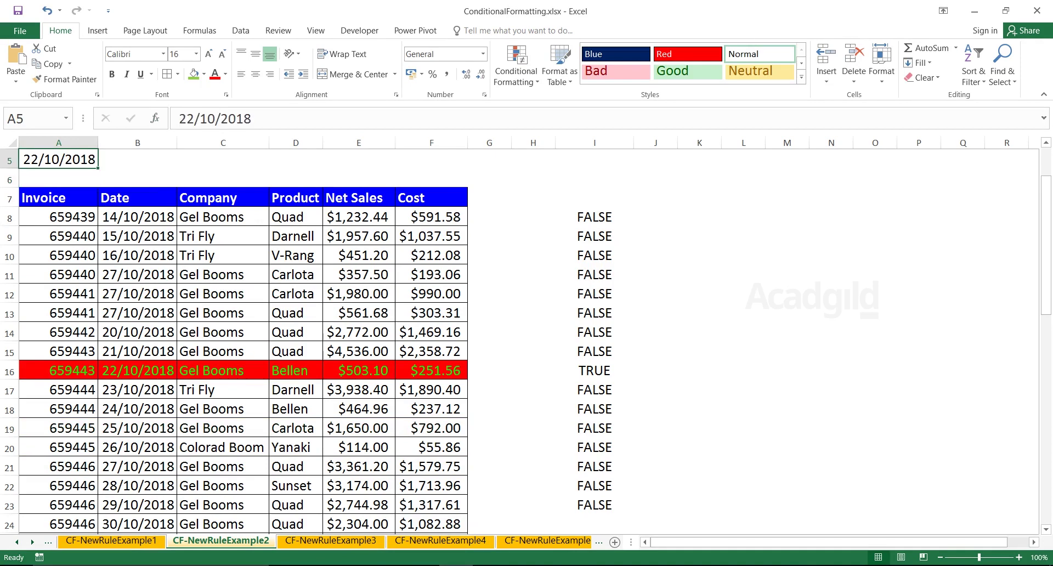
drag(55, 370, 433, 370)
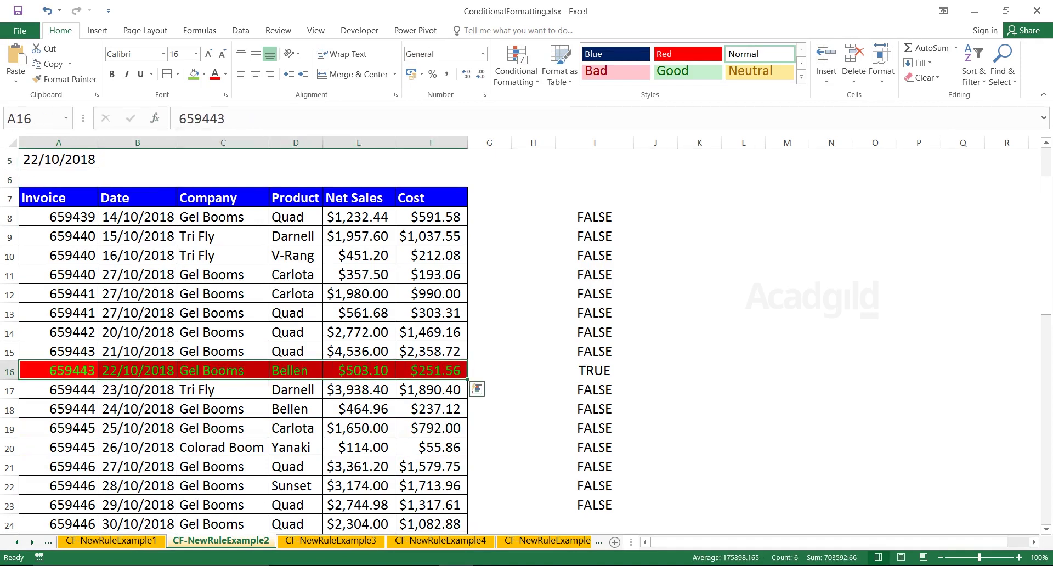
click(594, 370)
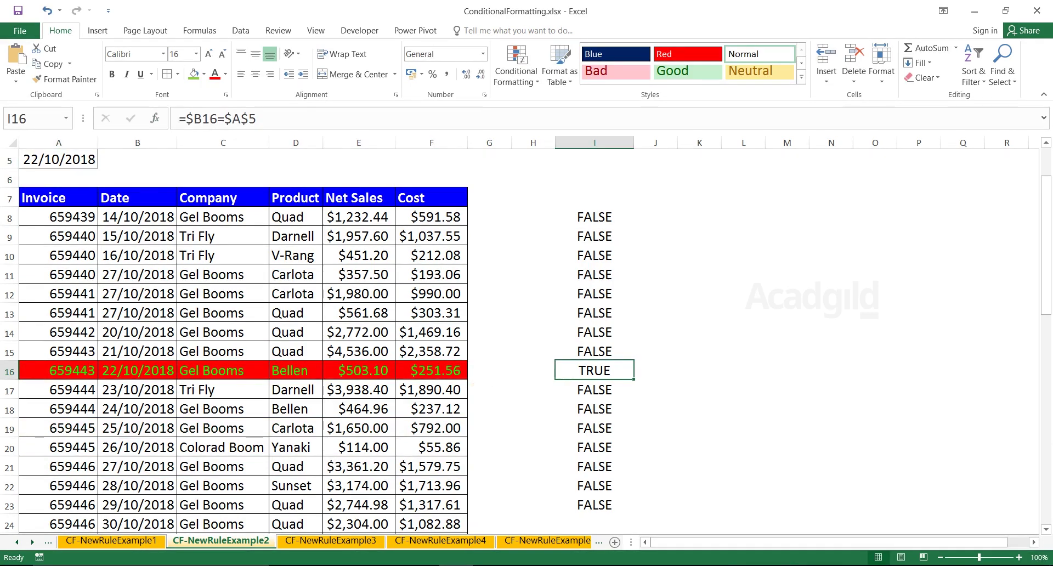
click(295, 351)
click(59, 159)
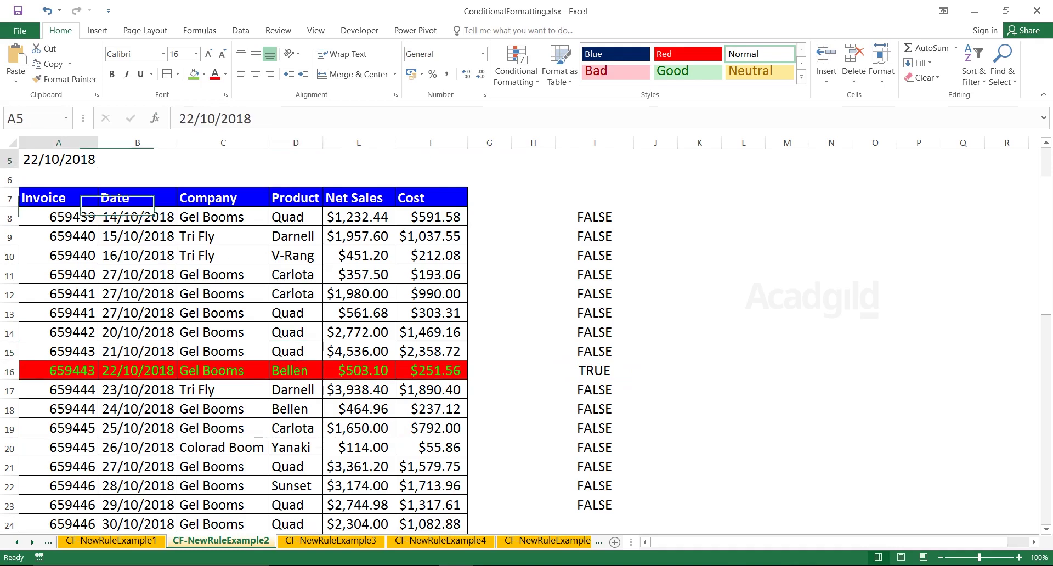
click(187, 119)
key(BackSpace)
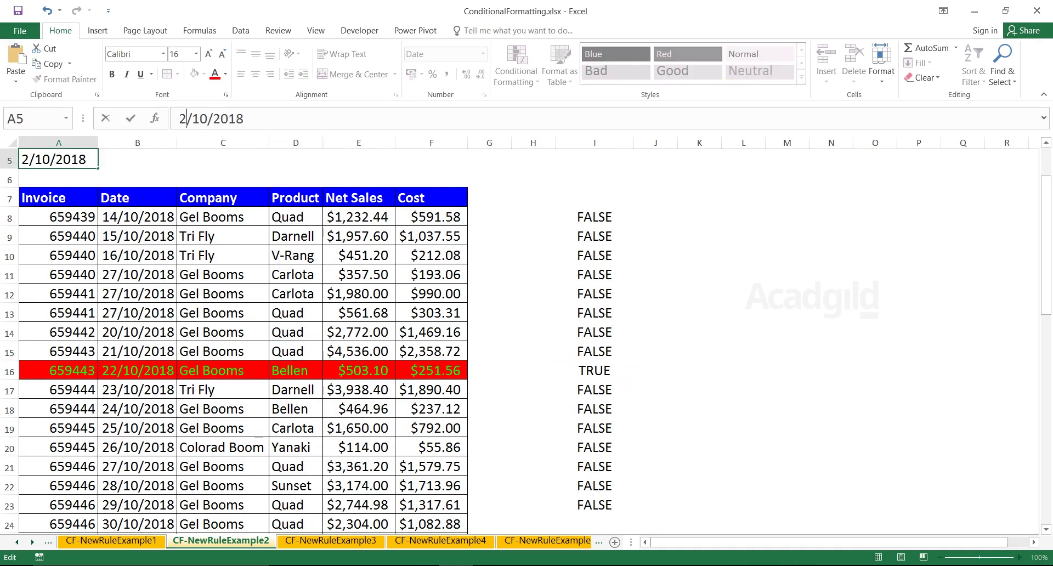
text(7)
key(Return)
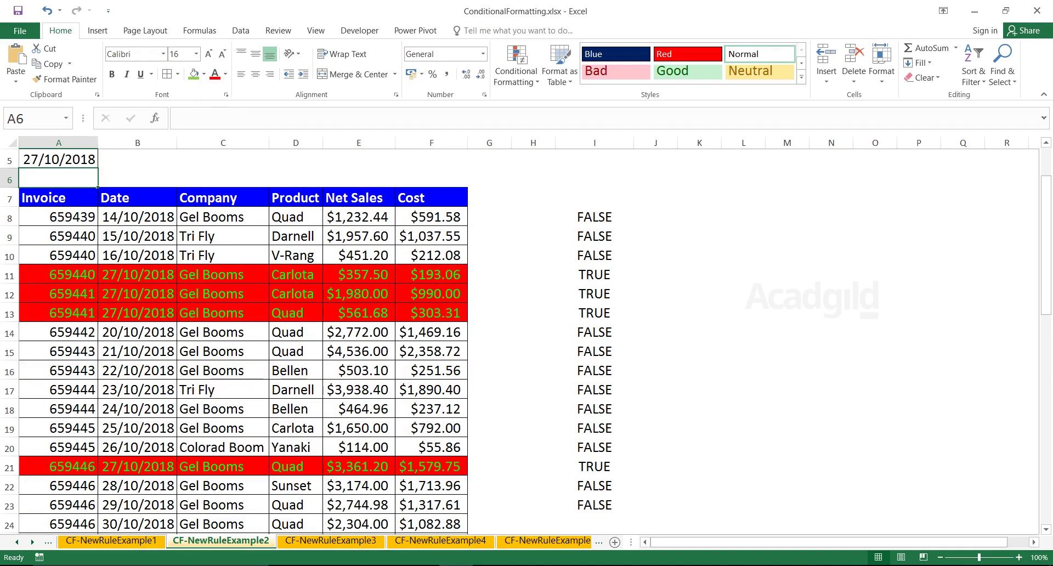
drag(59, 274, 432, 312)
click(296, 332)
key(ctrl+Home)
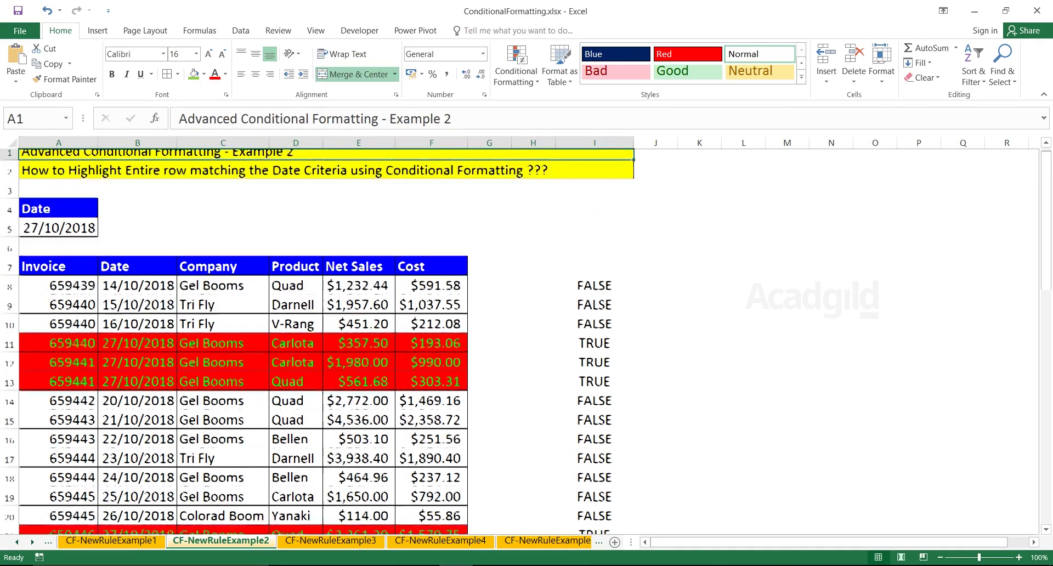
click(59, 178)
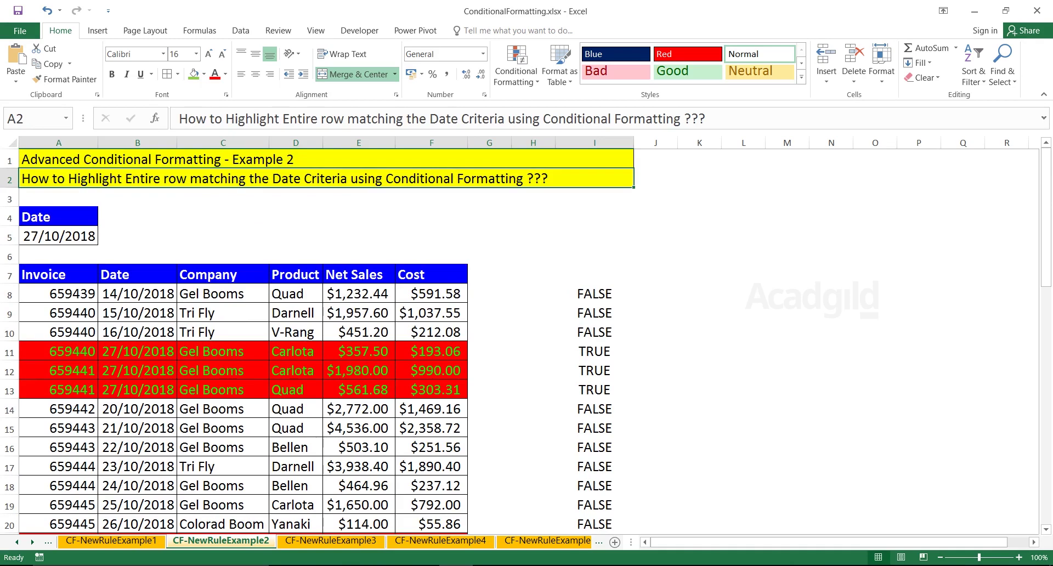